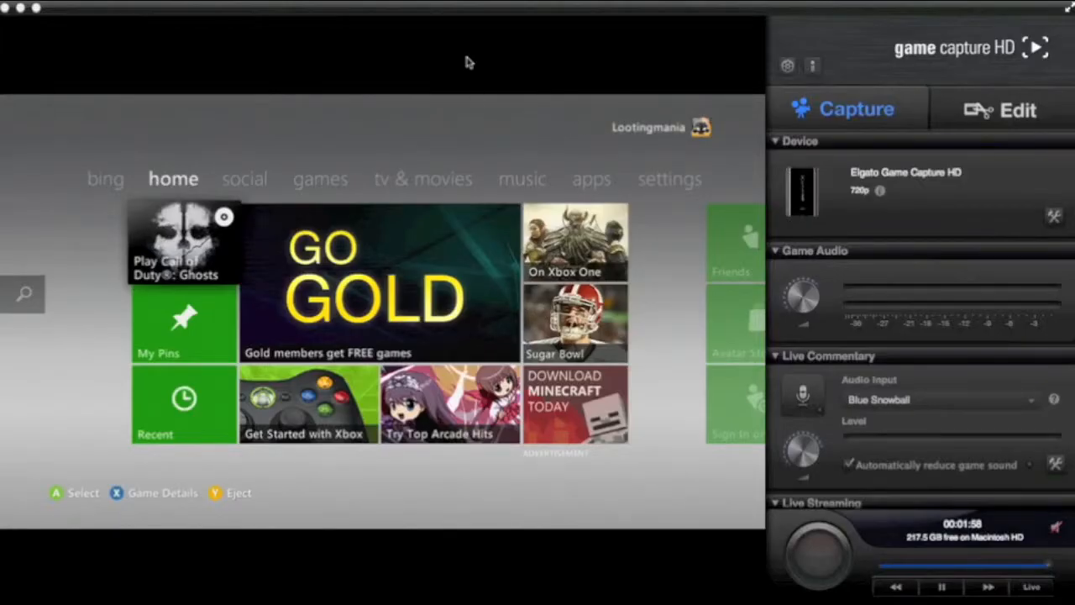
Step: View the library of recorded videos in the editing view and return to the capture view
click(471, 15)
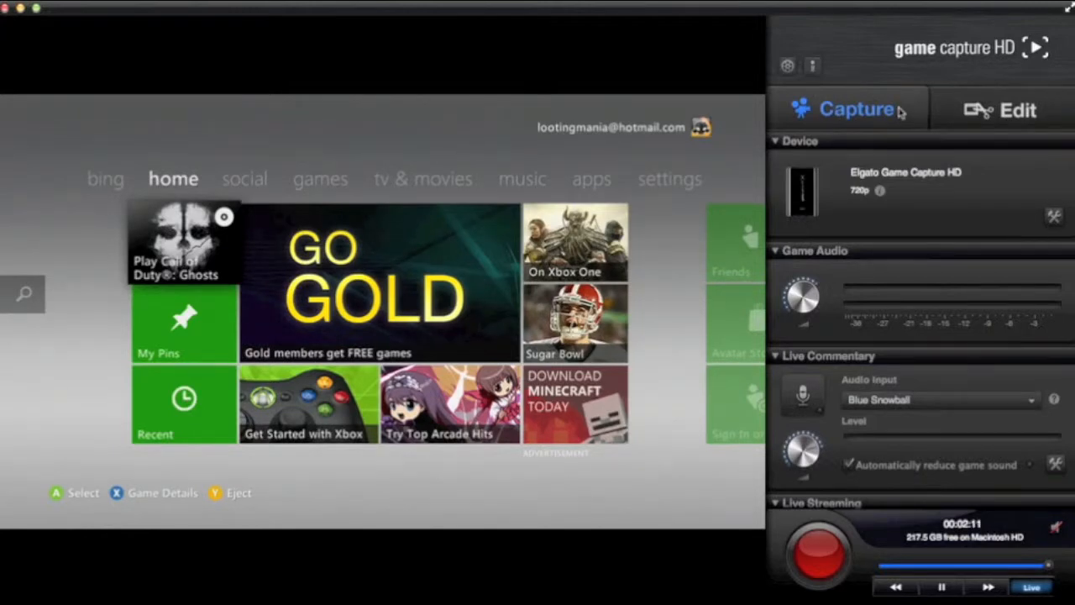
click(1017, 110)
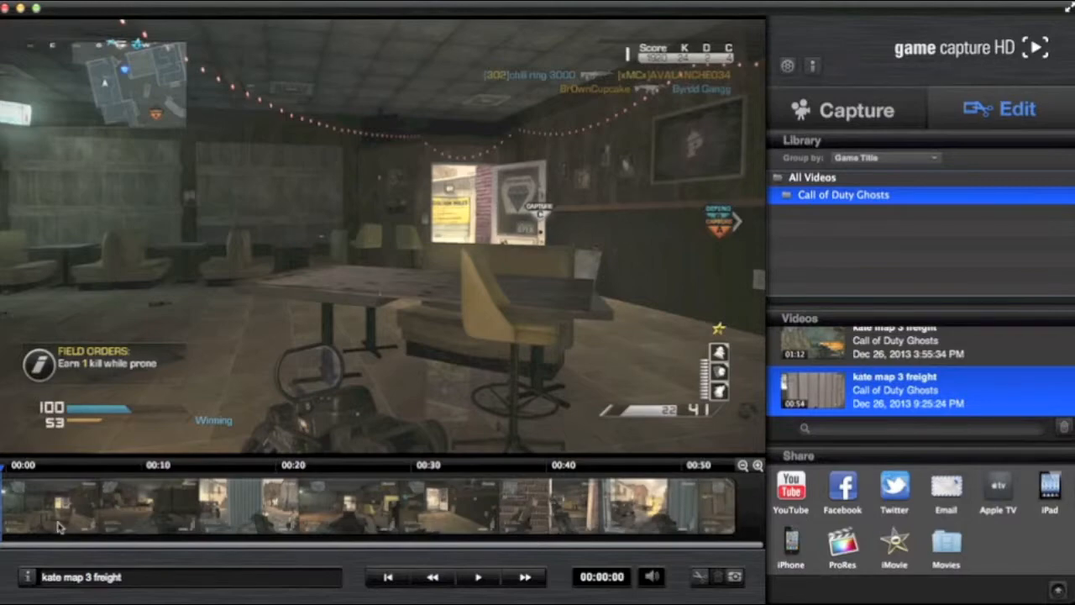
click(828, 101)
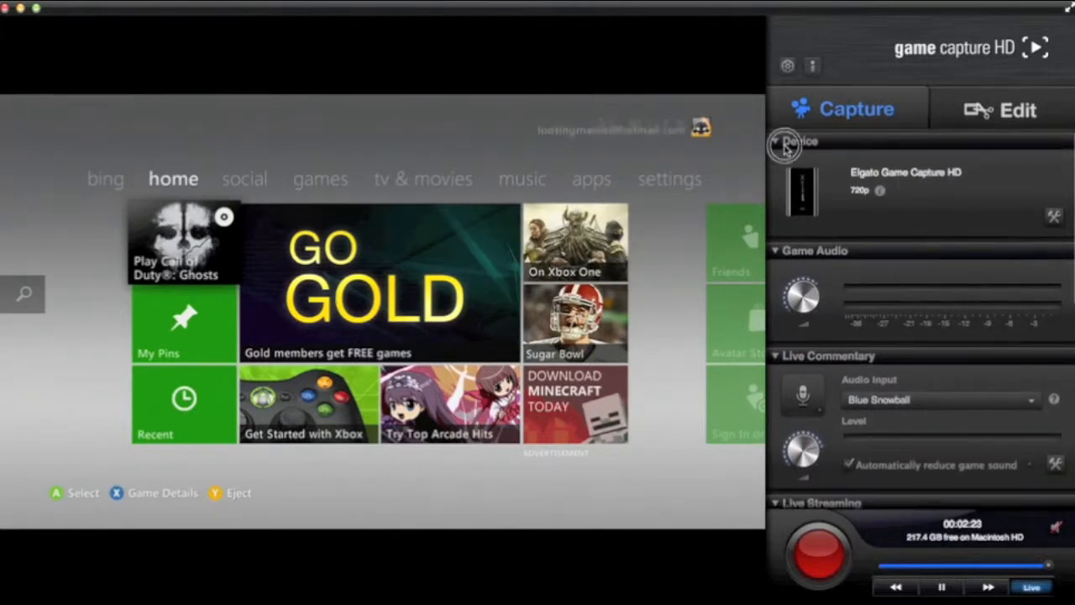
click(782, 140)
click(782, 143)
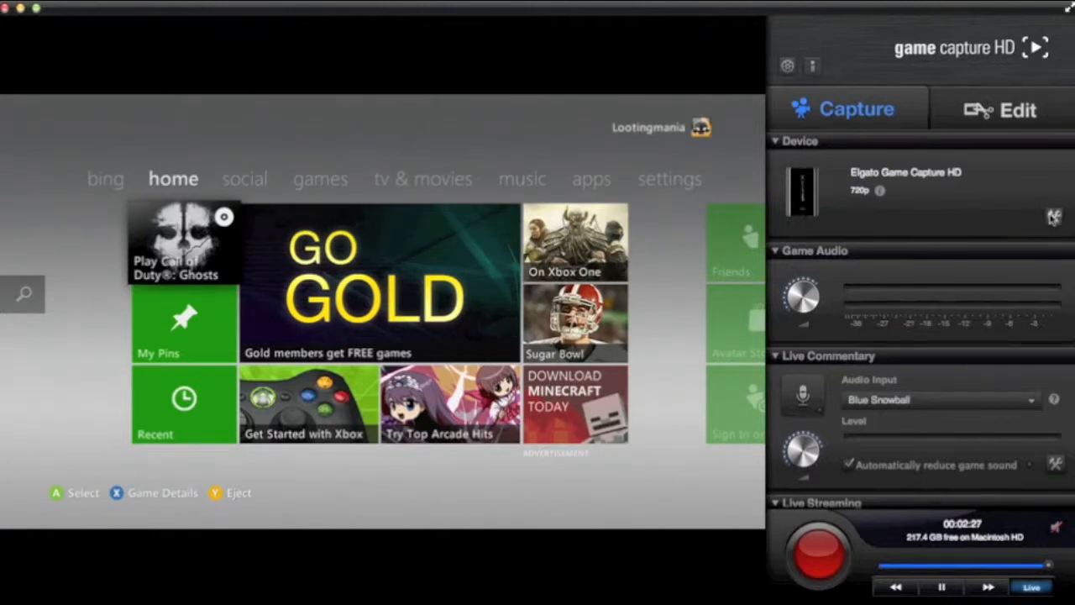
Step: Review the capture device's Capture, Picture, Audio, Profiles and Advanced settings, and accept them without changes
click(1053, 216)
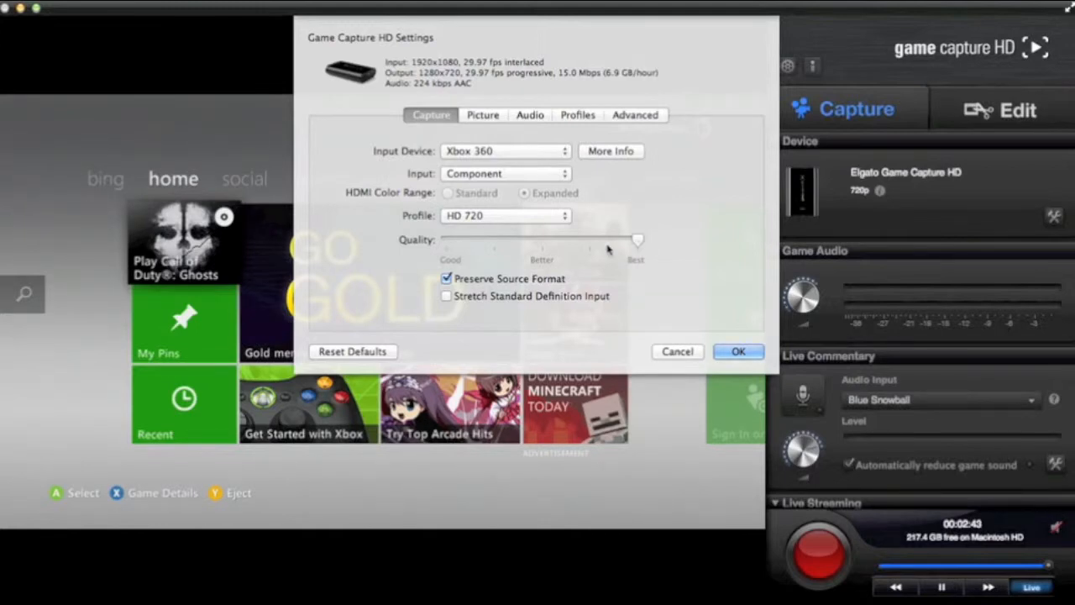
click(493, 122)
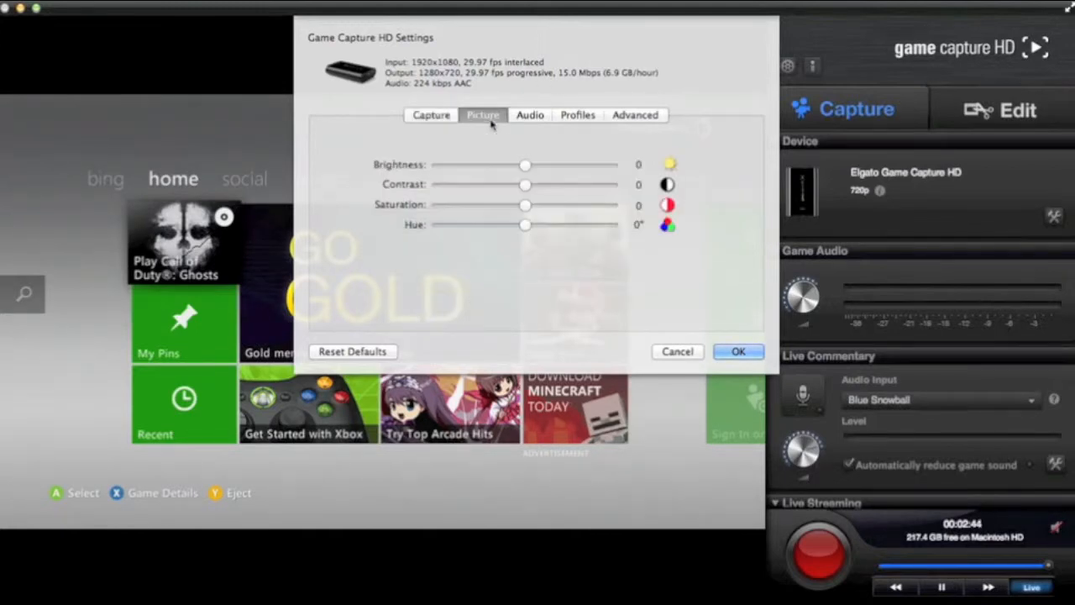
click(542, 120)
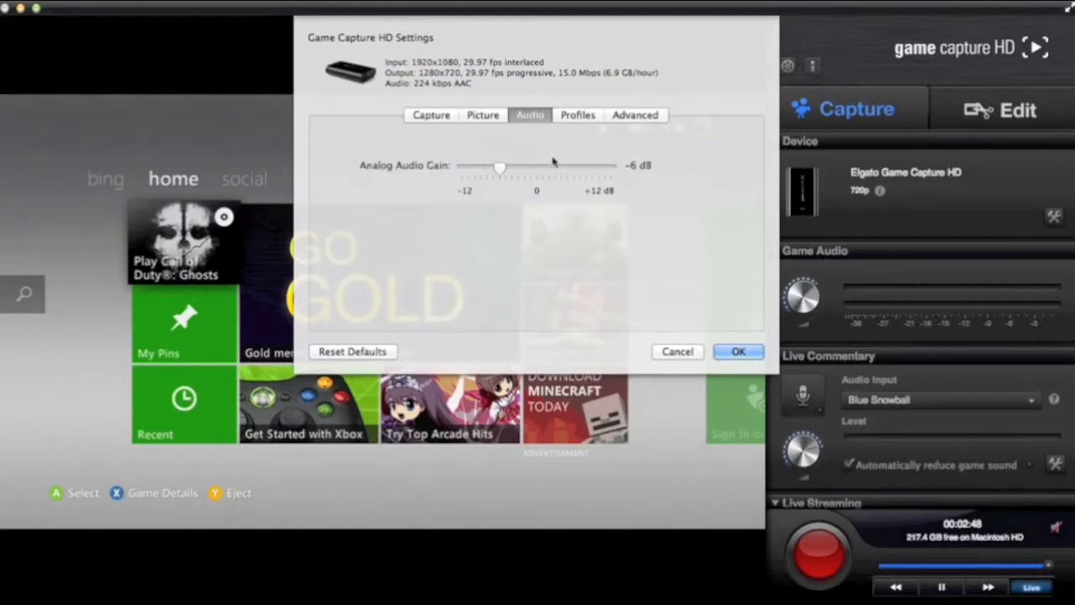
click(573, 117)
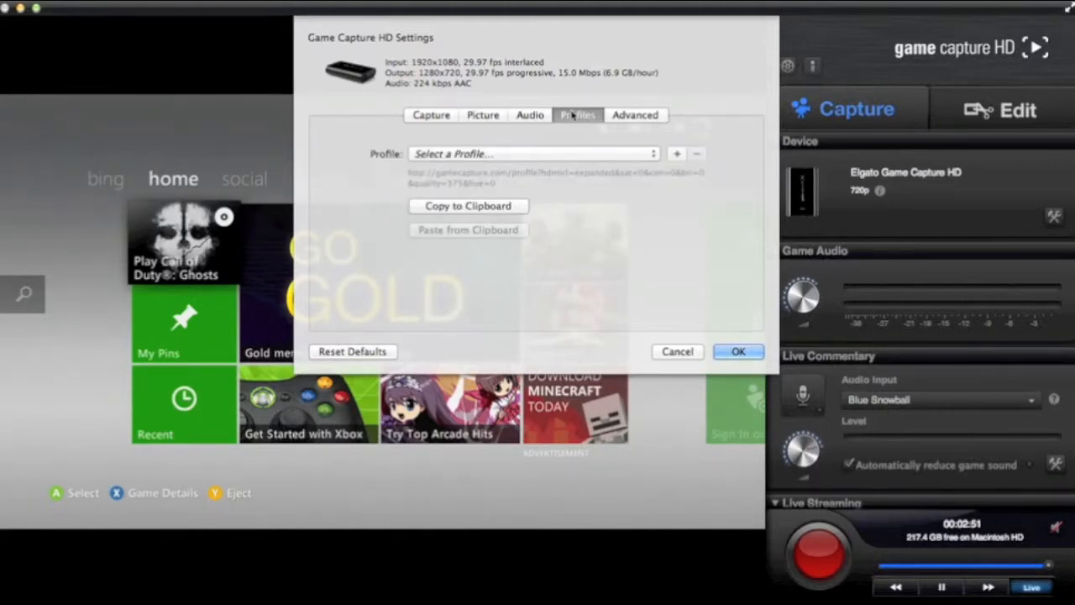
click(514, 151)
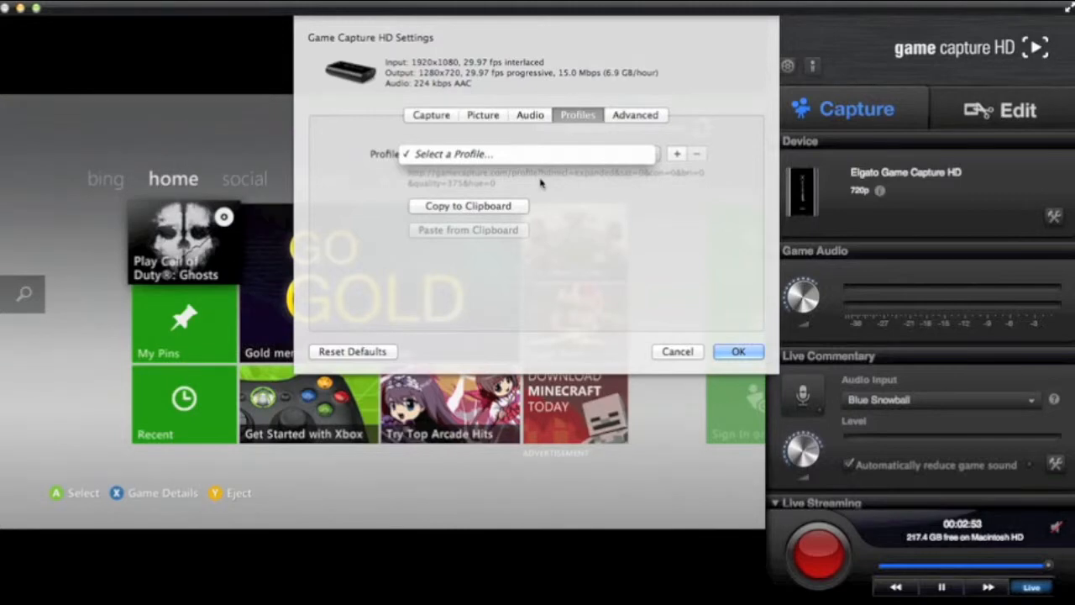
click(554, 163)
click(632, 118)
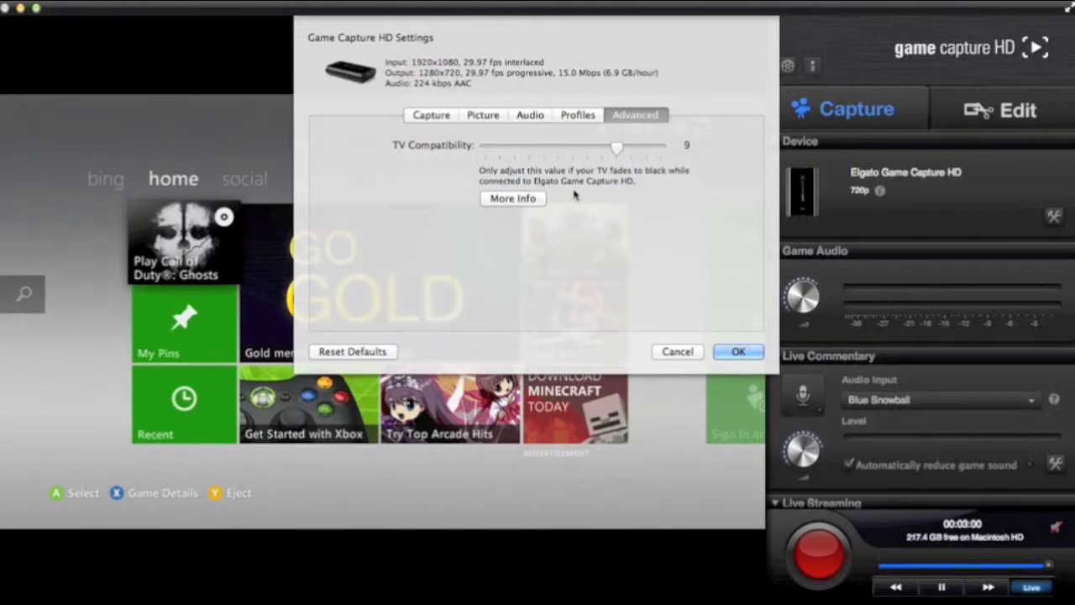
click(424, 118)
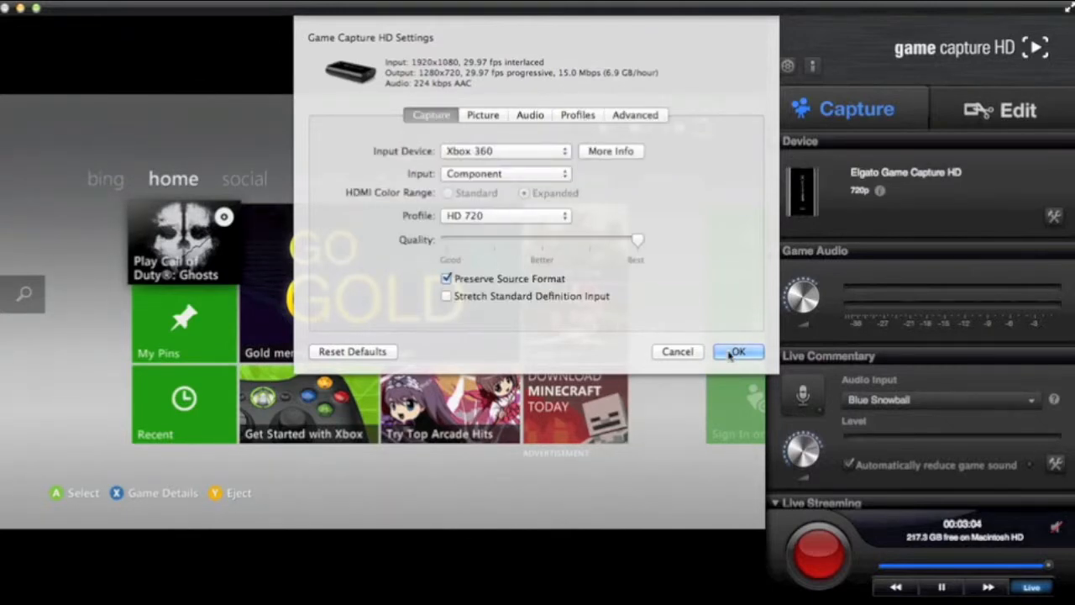
click(734, 352)
Step: Adjust the game audio volume level
scroll(865, 187, down, 2)
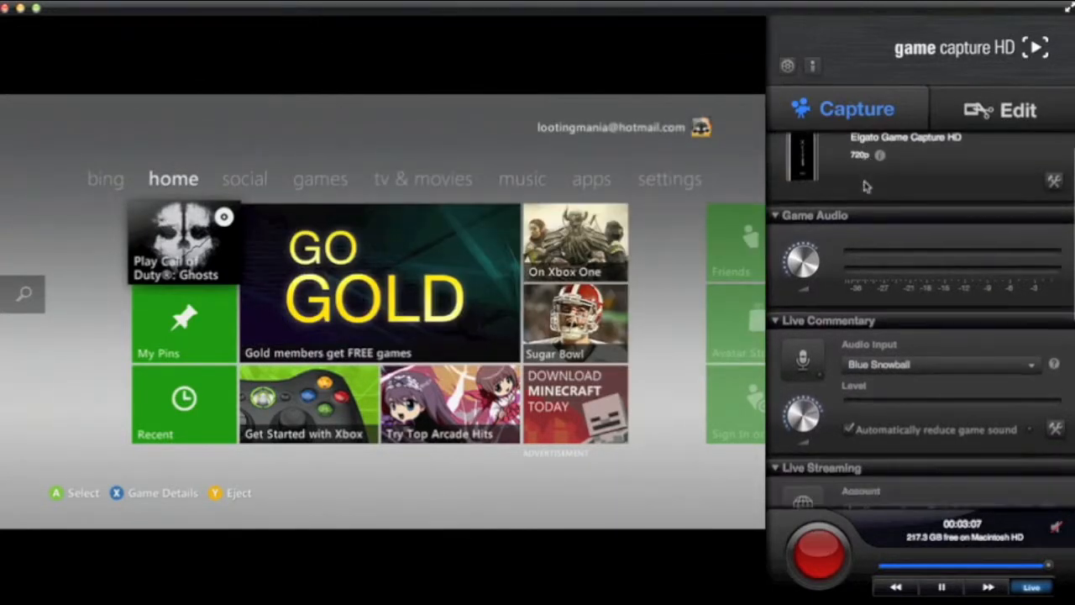
scroll(865, 186, down, 2)
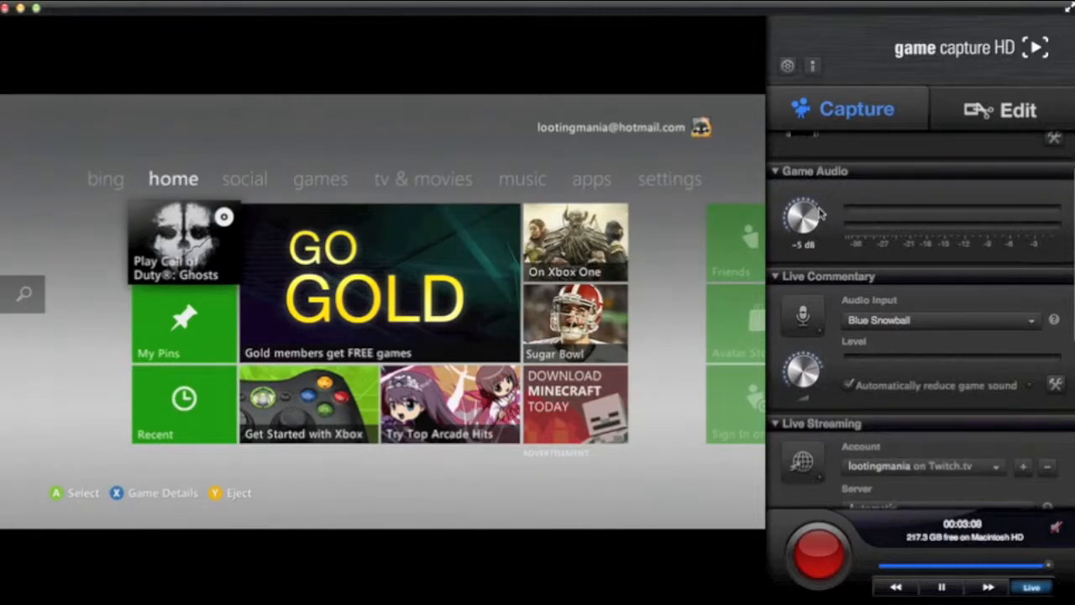
mouse_move(813, 217)
mouse_down()
mouse_move(820, 240)
mouse_move(805, 252)
mouse_move(827, 236)
mouse_move(833, 221)
mouse_move(798, 208)
mouse_move(785, 244)
mouse_move(776, 208)
mouse_move(805, 198)
mouse_move(824, 225)
mouse_up()
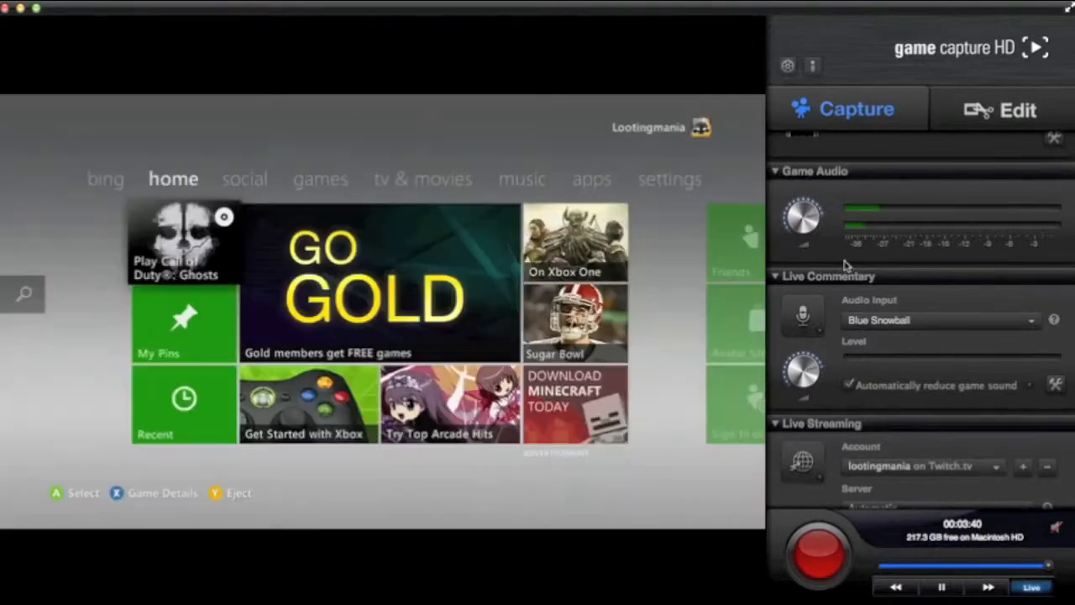
Step: Examine the available audio input devices for live commentary, leaving Blue Snowball selected
scroll(846, 266, down, 1)
scroll(846, 266, down, 1)
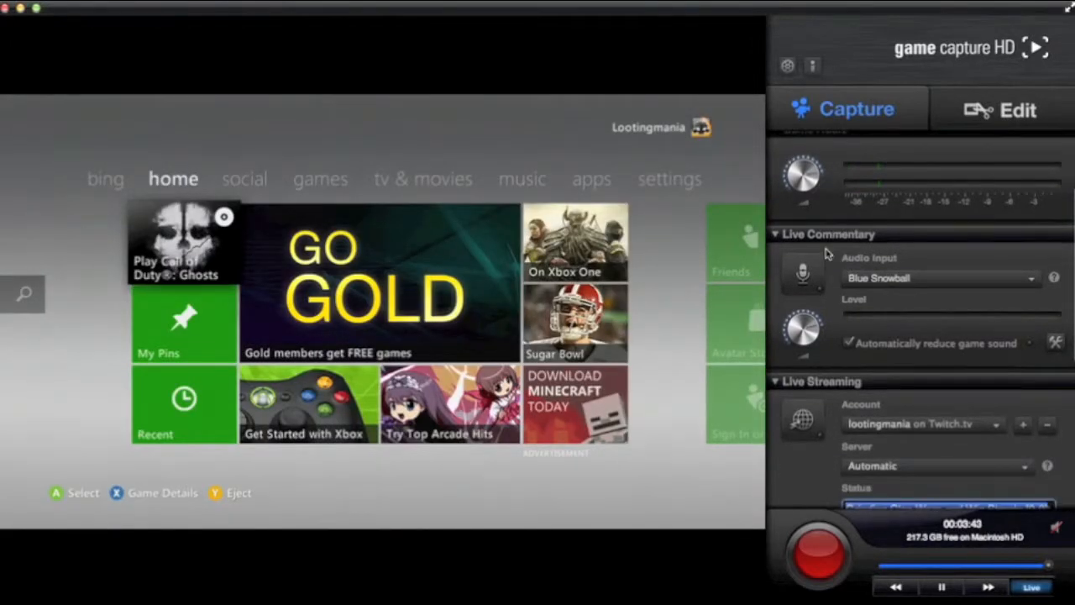
scroll(827, 252, down, 2)
scroll(828, 247, down, 1)
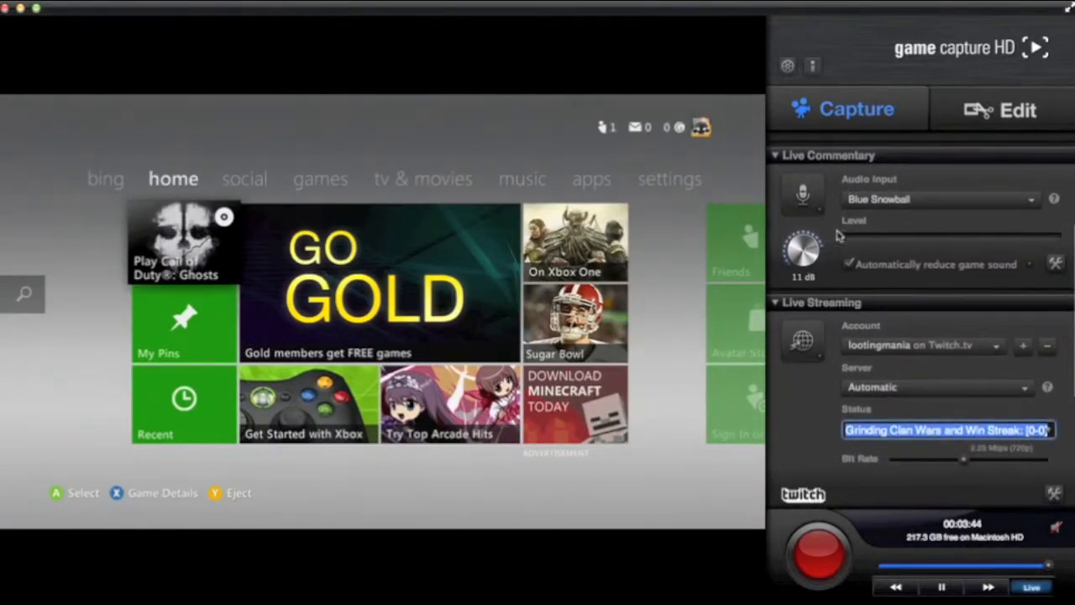
scroll(875, 225, down, 1)
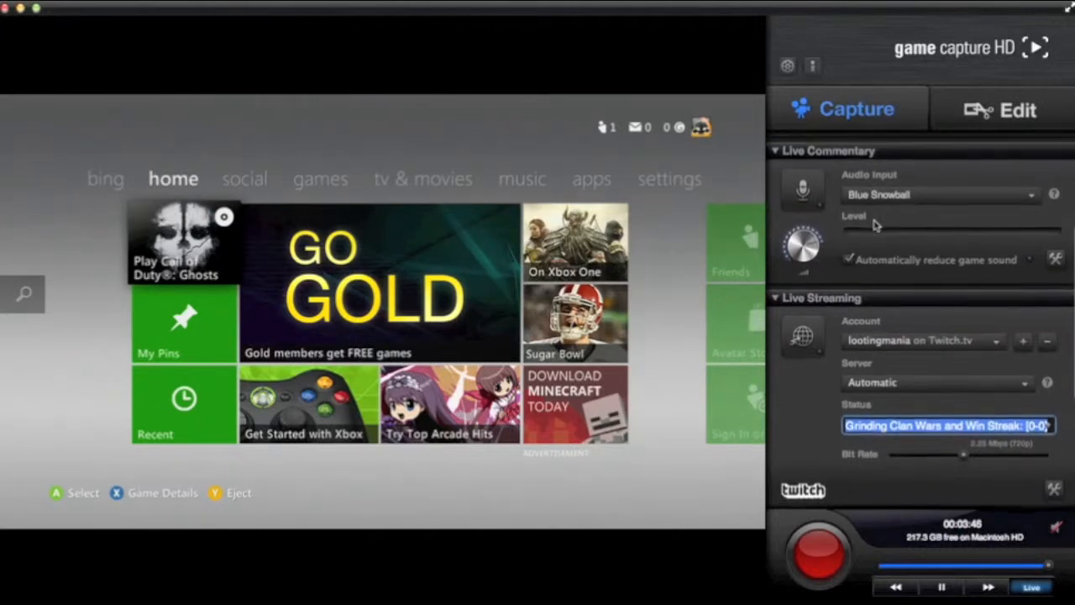
scroll(875, 225, down, 1)
scroll(875, 225, up, 1)
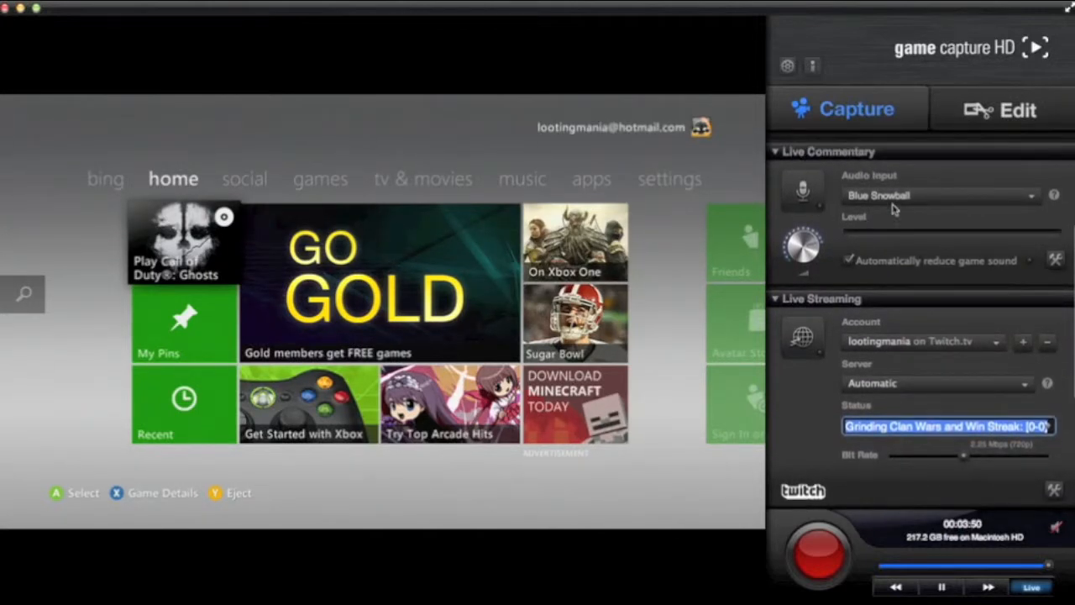
click(894, 196)
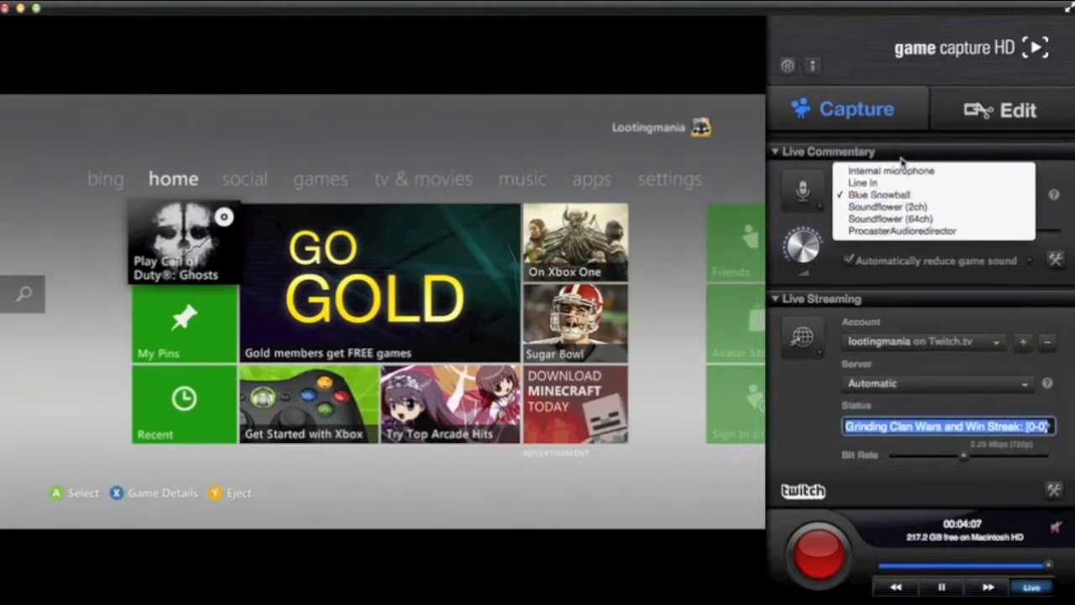
click(951, 153)
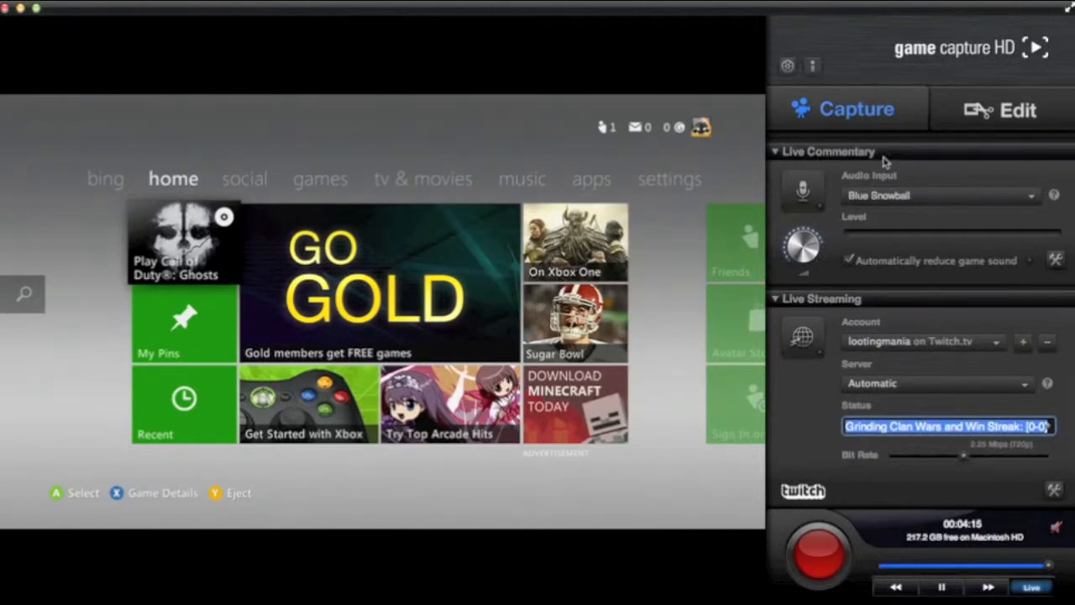
Step: Turn on live commentary to test the microphone level, and inspect the threshold and attenuation settings for automatic game sound reduction
scroll(883, 176, down, 1)
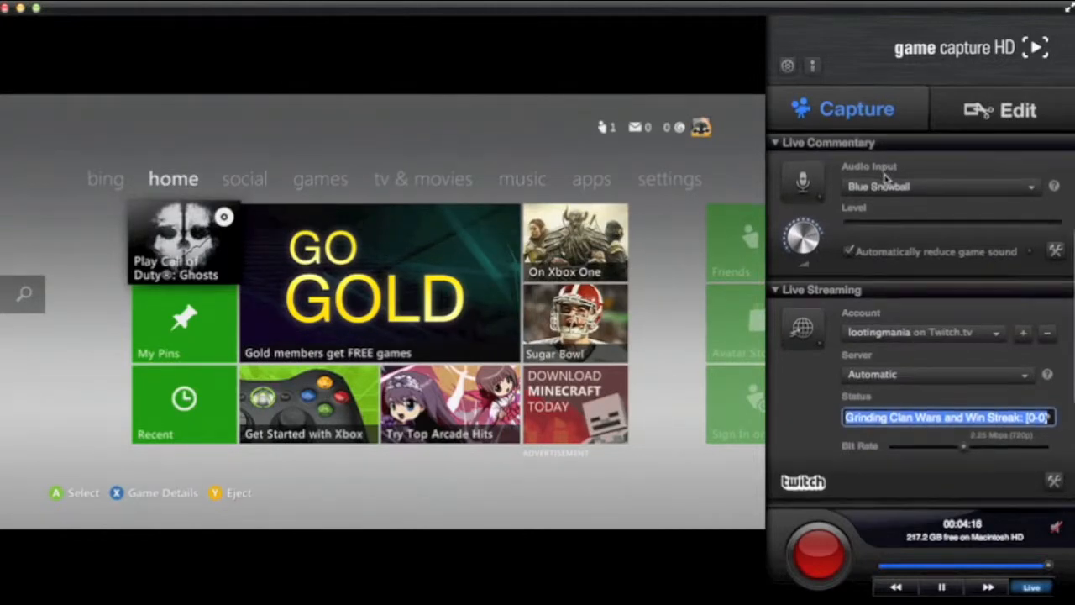
click(817, 187)
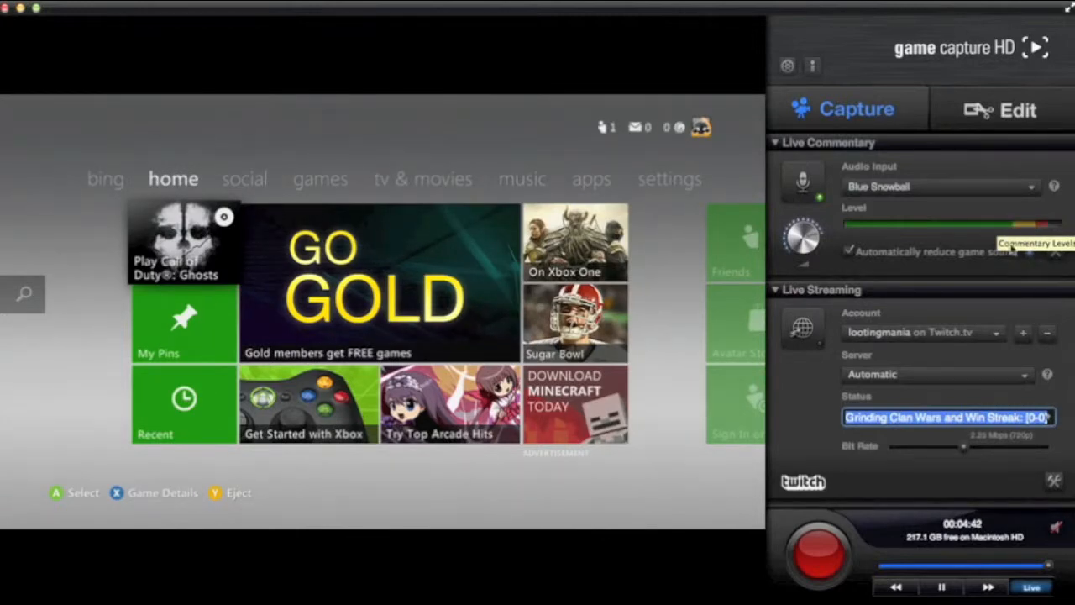
scroll(815, 374, down, 1)
mouse_move(823, 243)
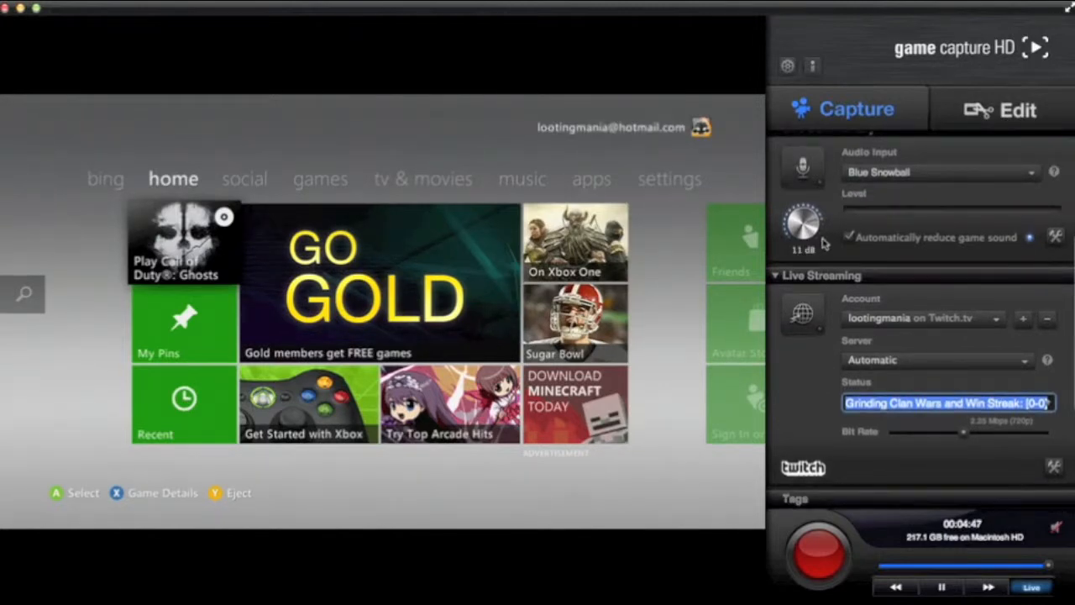
click(1056, 239)
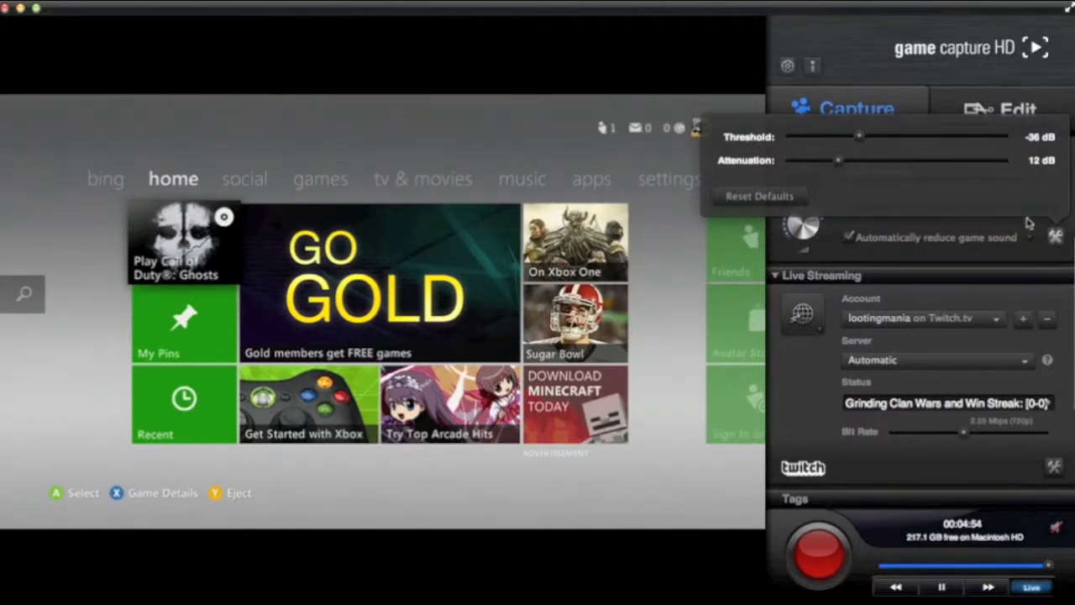
click(1055, 237)
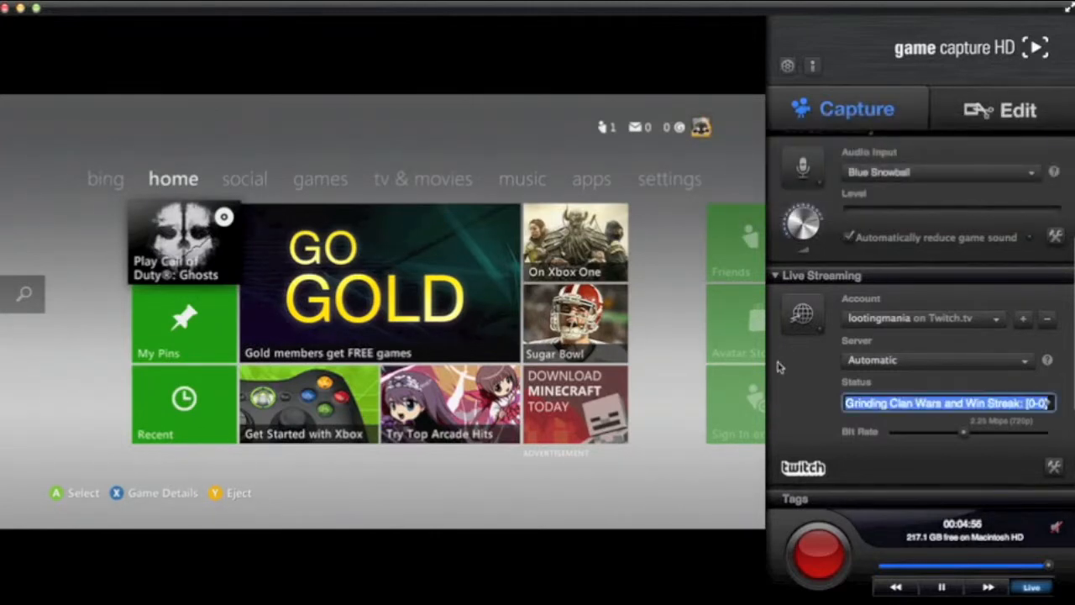
Step: Replace the live stream's status text with "K.E.M Grind"
scroll(776, 370, down, 3)
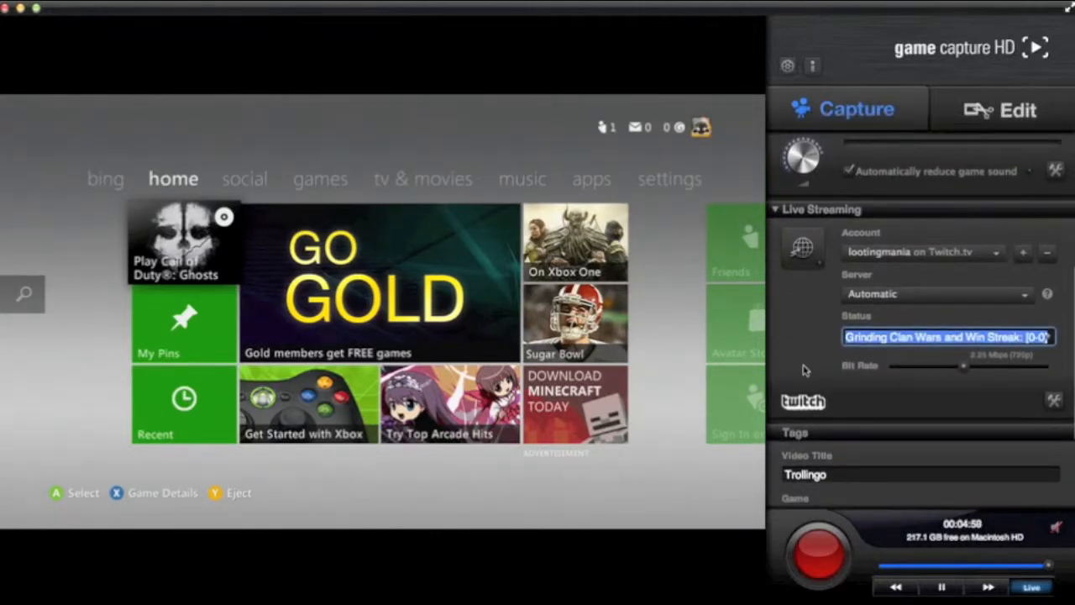
scroll(804, 370, down, 3)
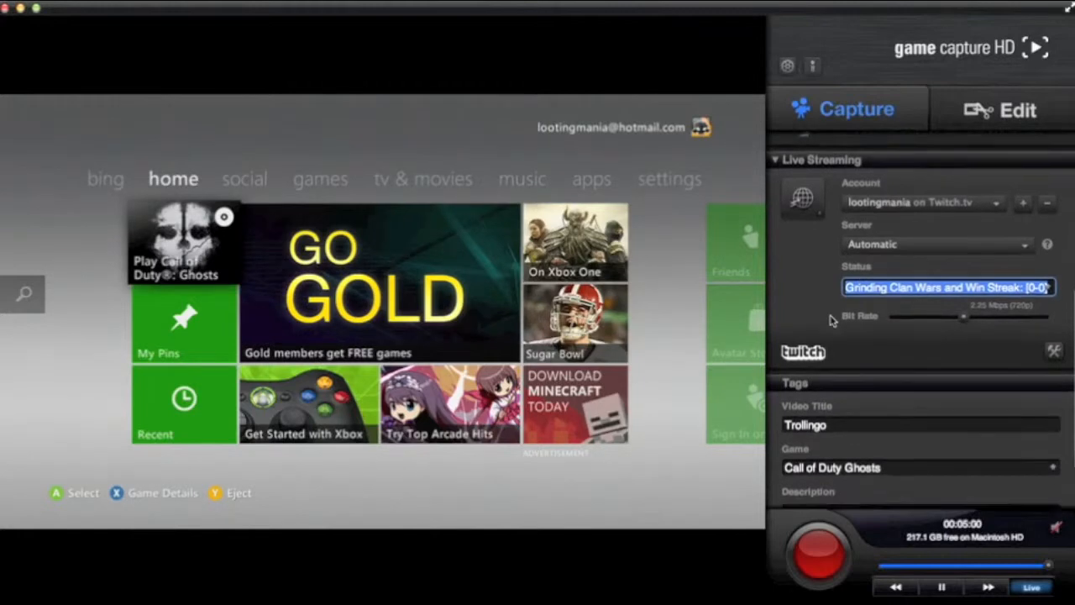
scroll(830, 319, down, 1)
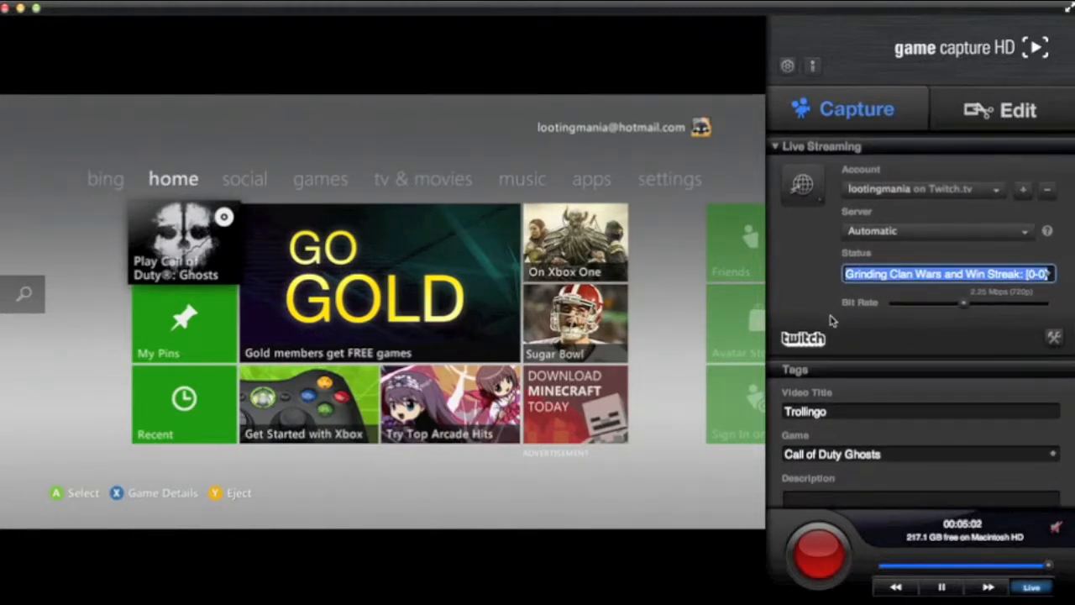
key(BackSpace)
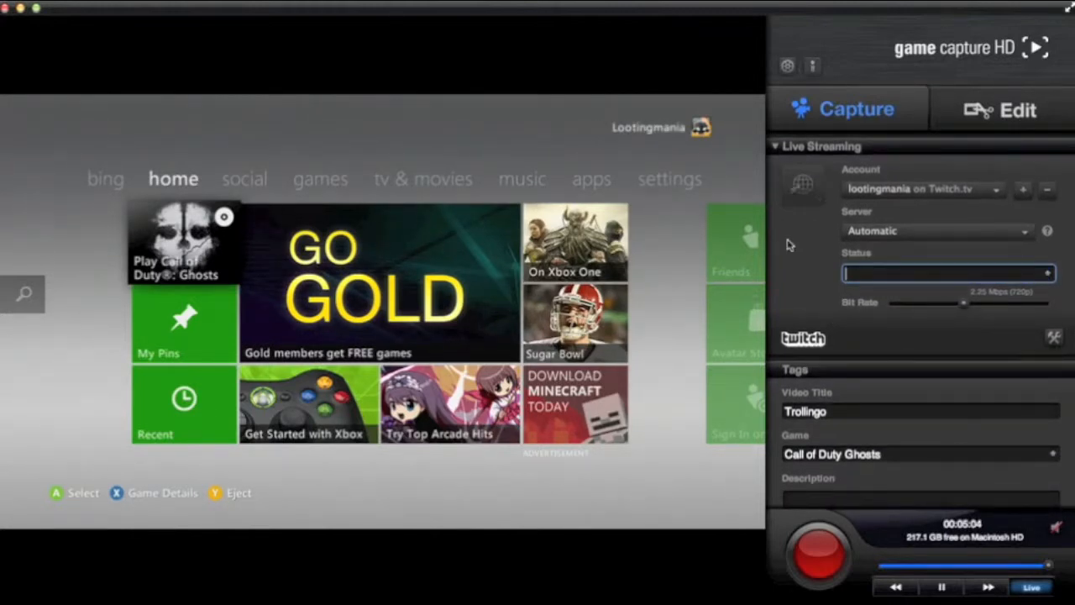
text(K.E.M grind)
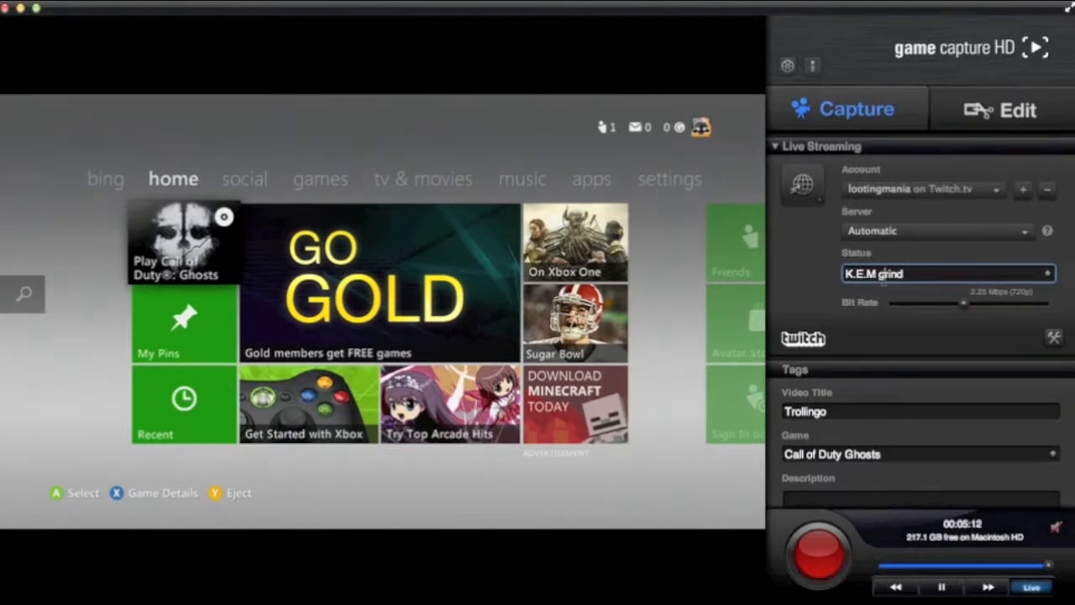
text(G)
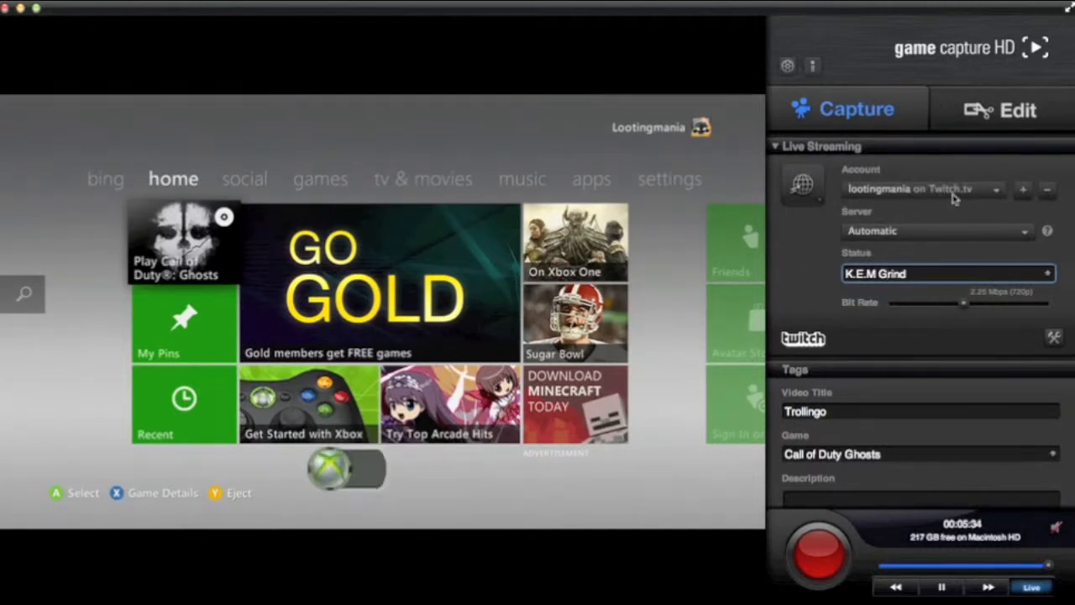
Step: Inspect the streaming account choices and the Twitch privacy, category and maximum resolution options, leaving the resolution at 720p
click(890, 194)
click(890, 192)
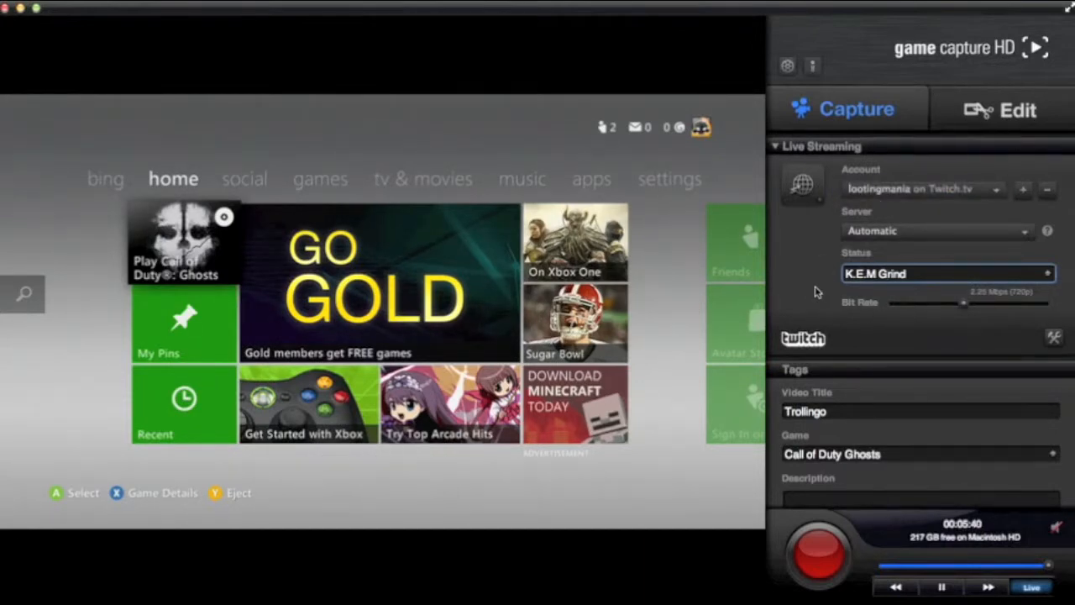
scroll(815, 285, down, 3)
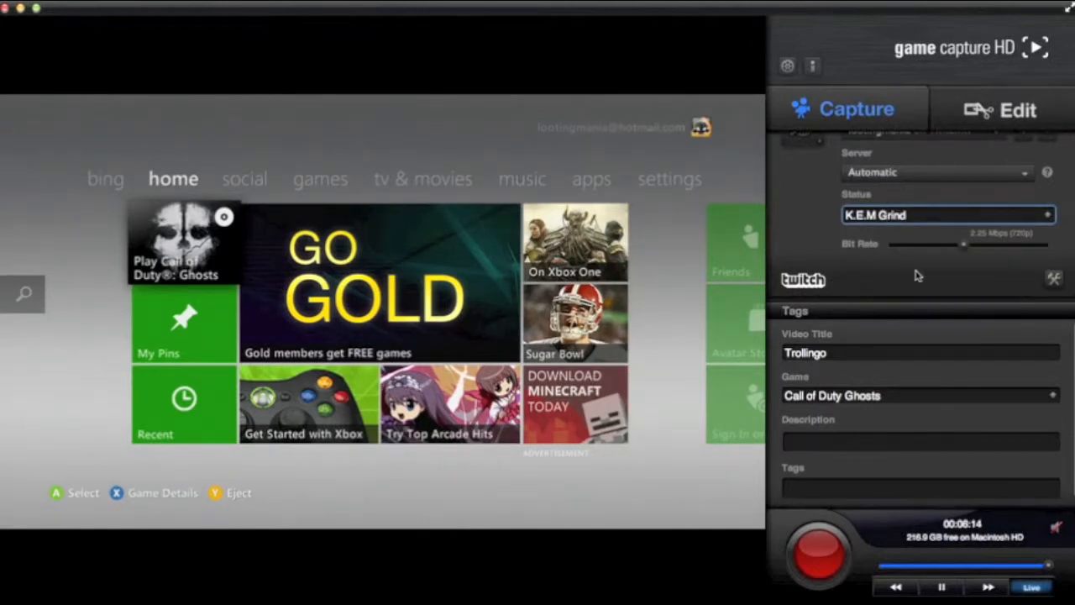
click(1052, 283)
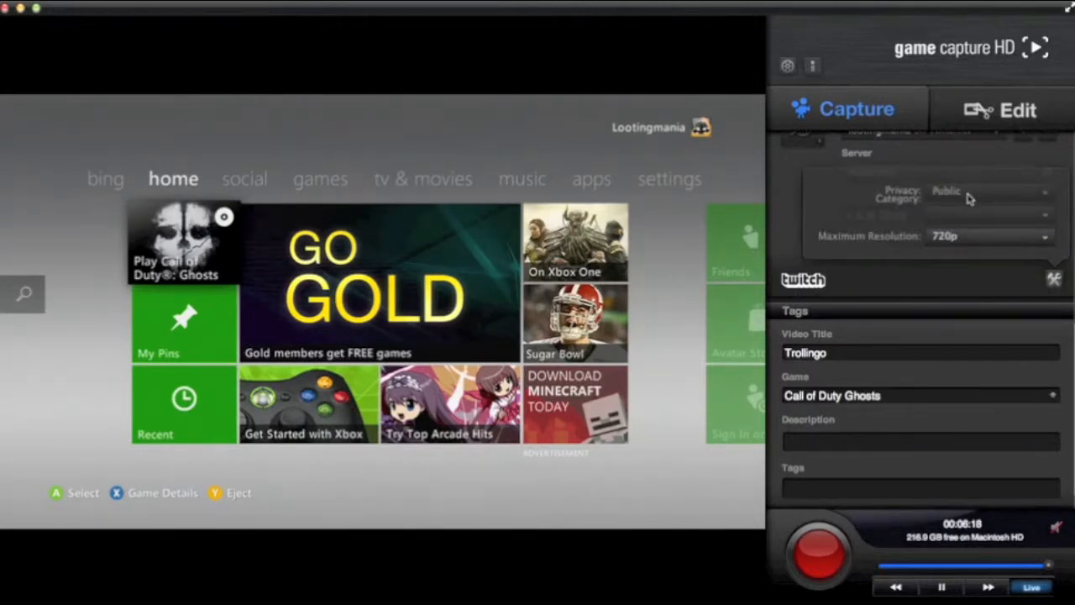
click(1023, 217)
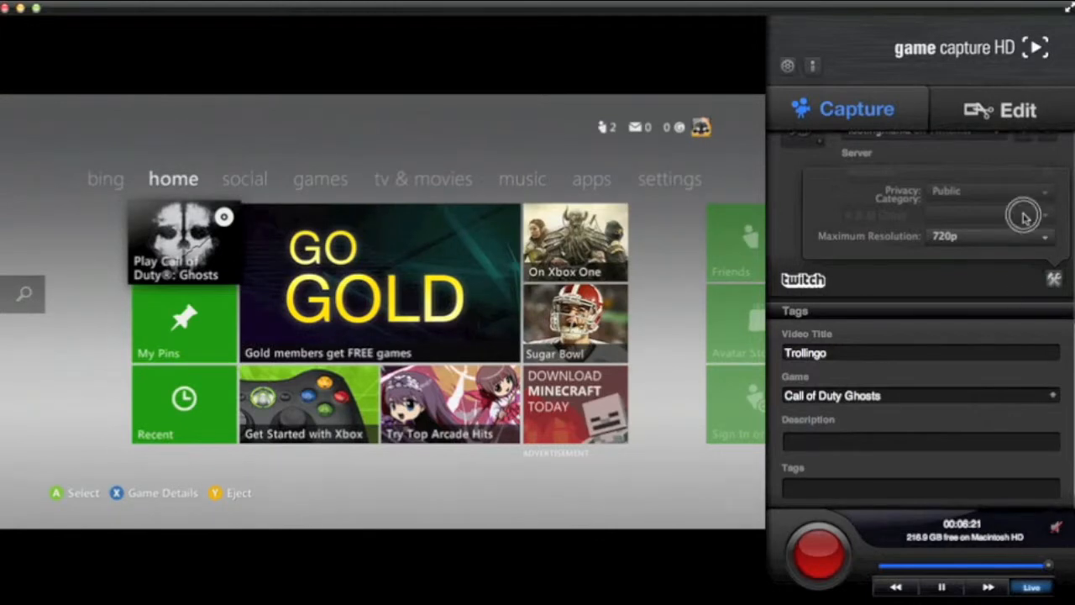
click(985, 241)
click(984, 238)
click(978, 284)
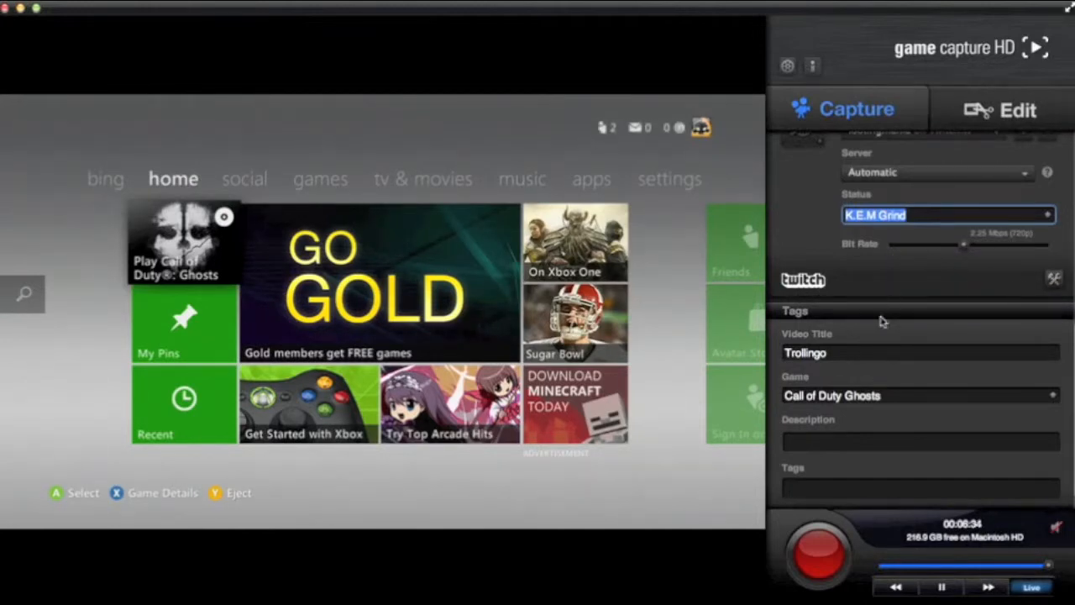
click(858, 354)
key(BackSpace)
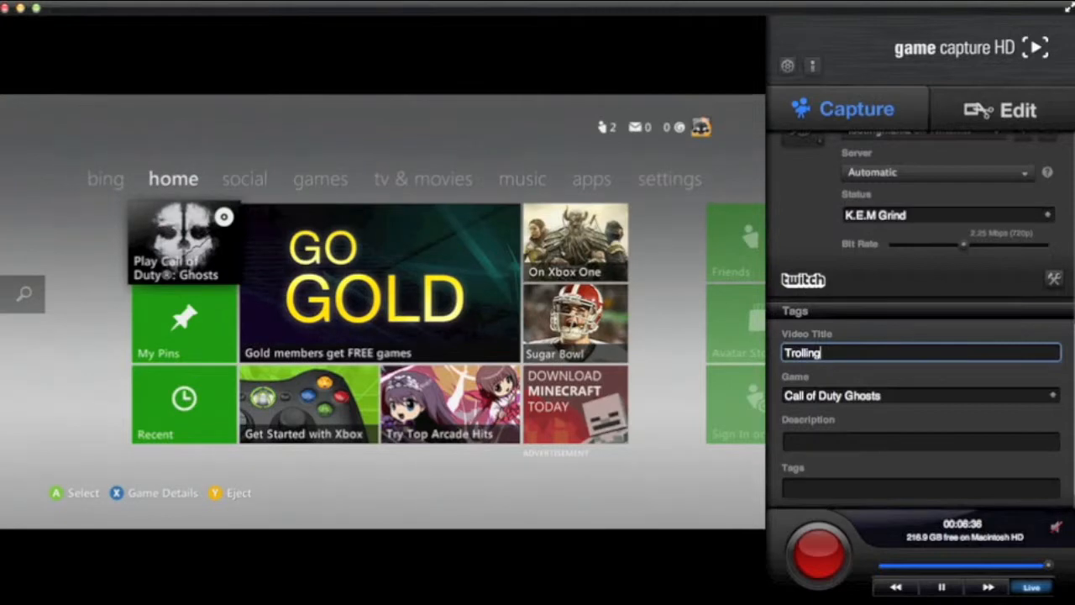
scroll(857, 319, down, 2)
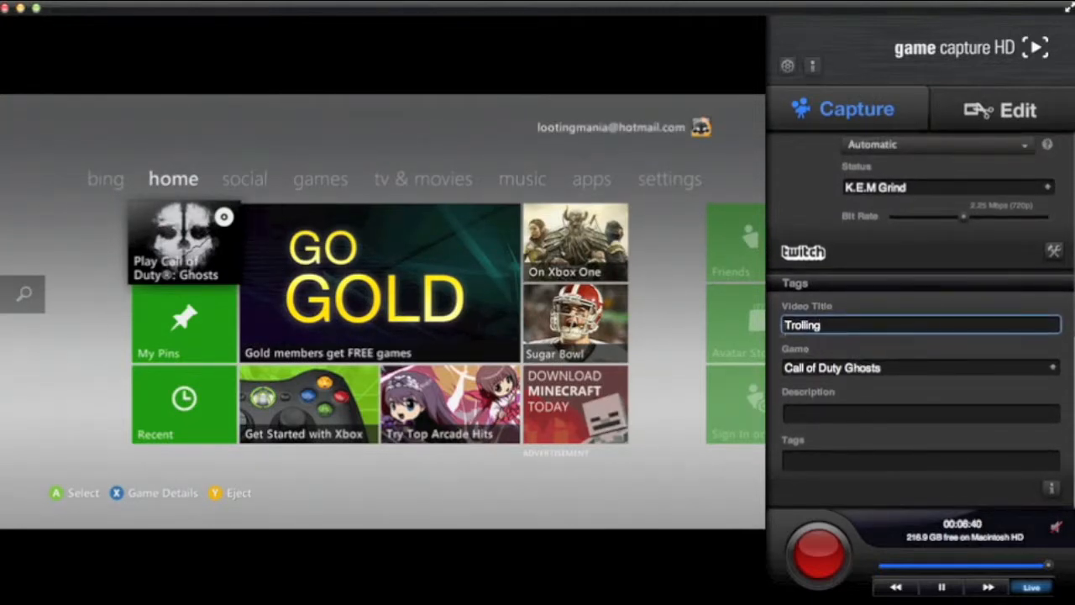
double_click(836, 326)
text(check)
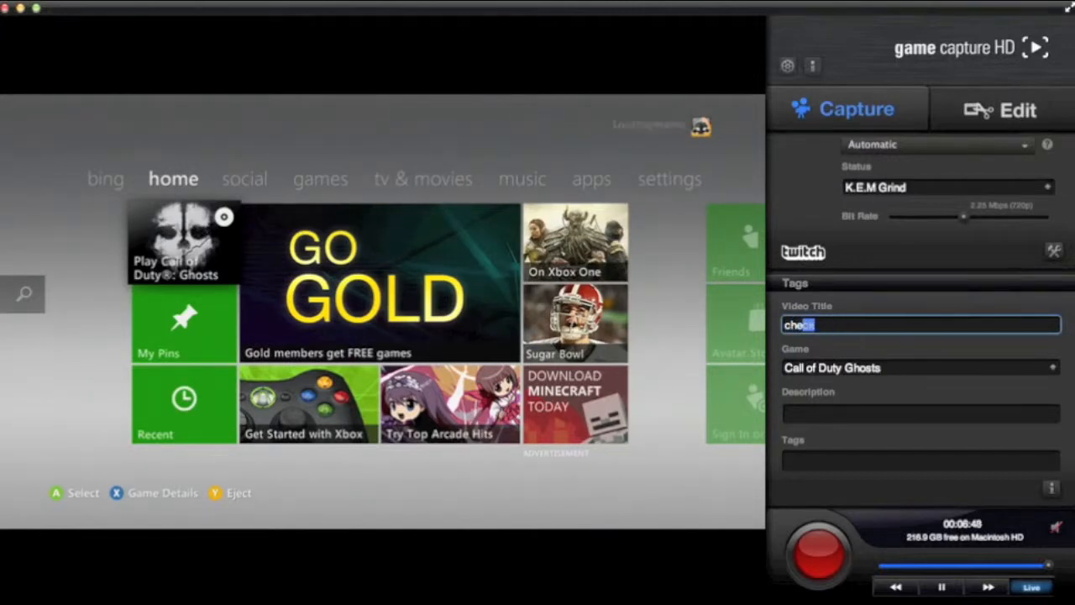
Step: Replace the video title with "k.E.M. Freight", keeping Call of Duty Ghosts as the game
double_click(848, 325)
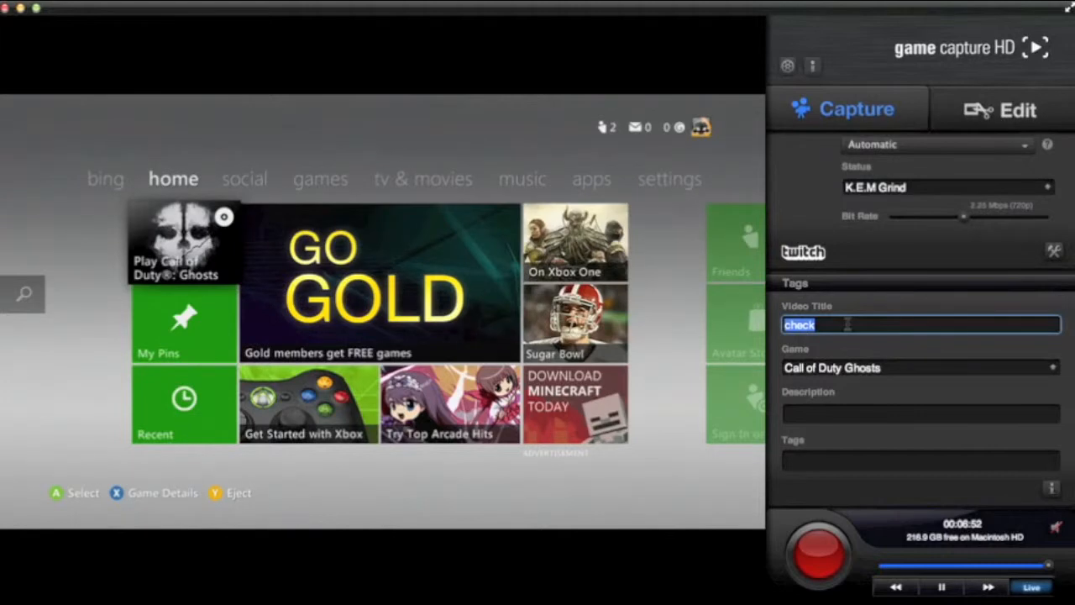
text(kem)
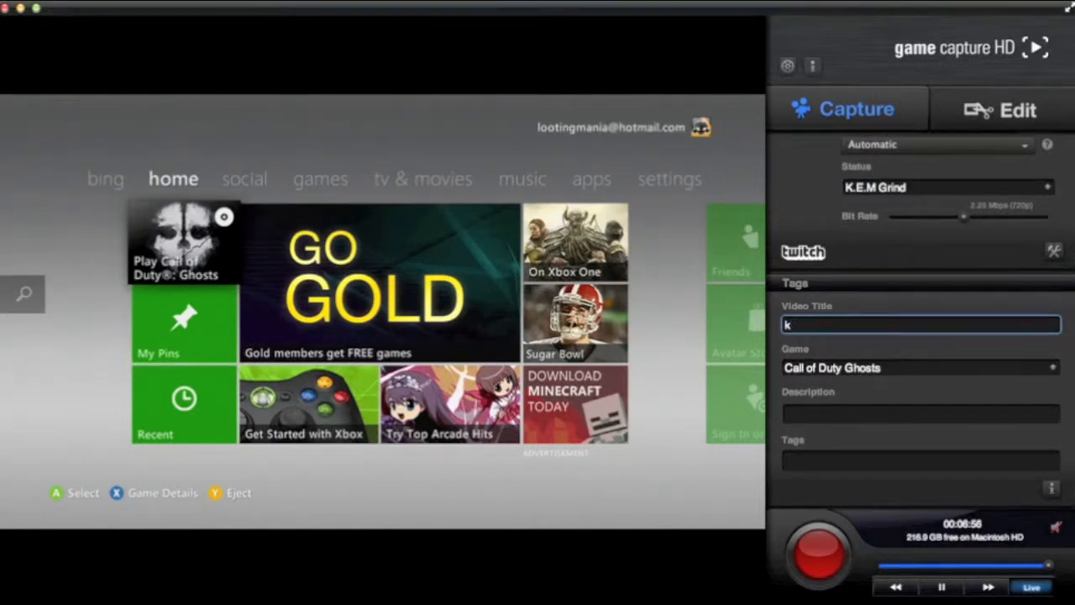
text(.E.M. Freight)
key(Return)
click(926, 366)
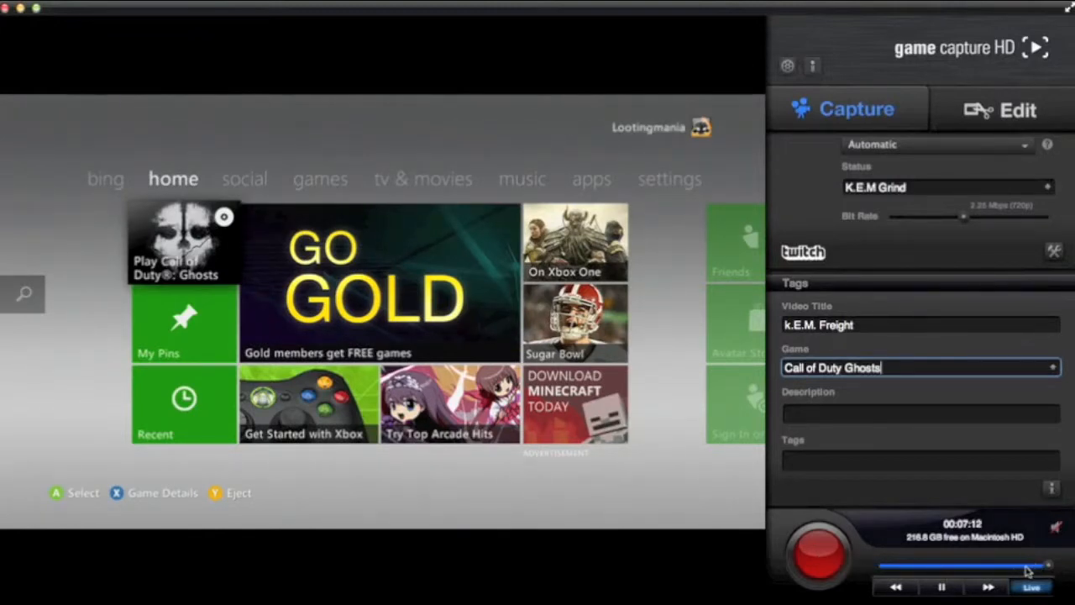
Step: Jump back near the start of the buffered gameplay and move forward through it to the live position
click(896, 568)
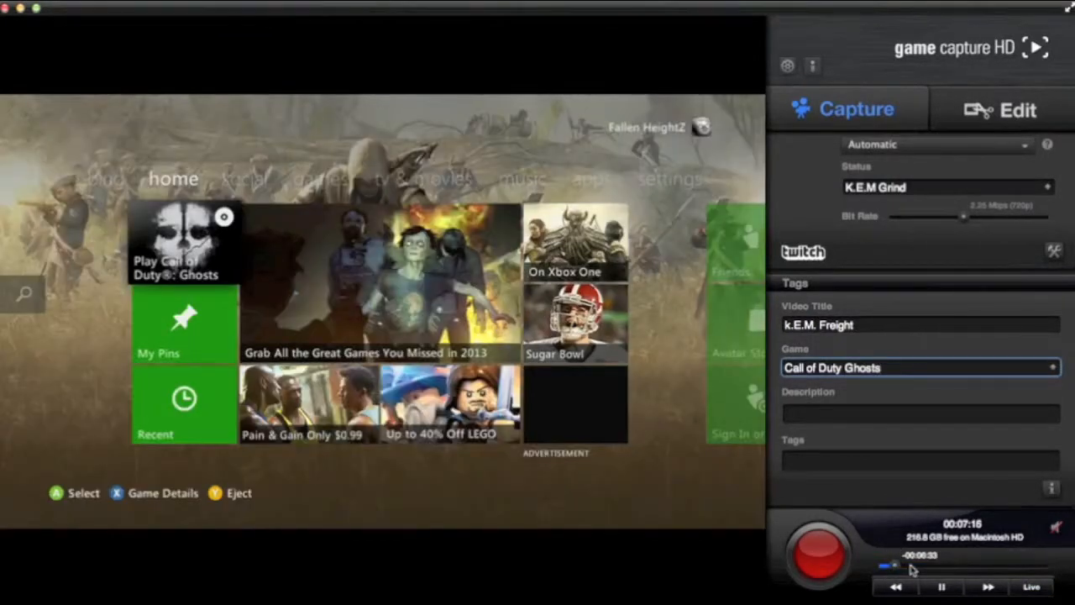
click(925, 568)
click(972, 569)
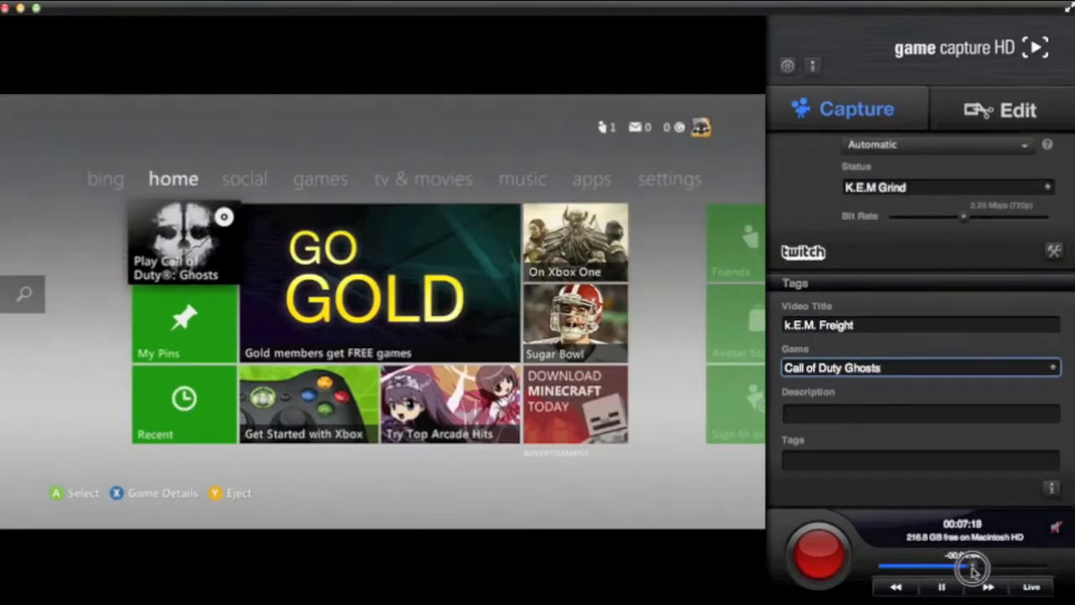
click(989, 569)
click(1019, 569)
click(1037, 569)
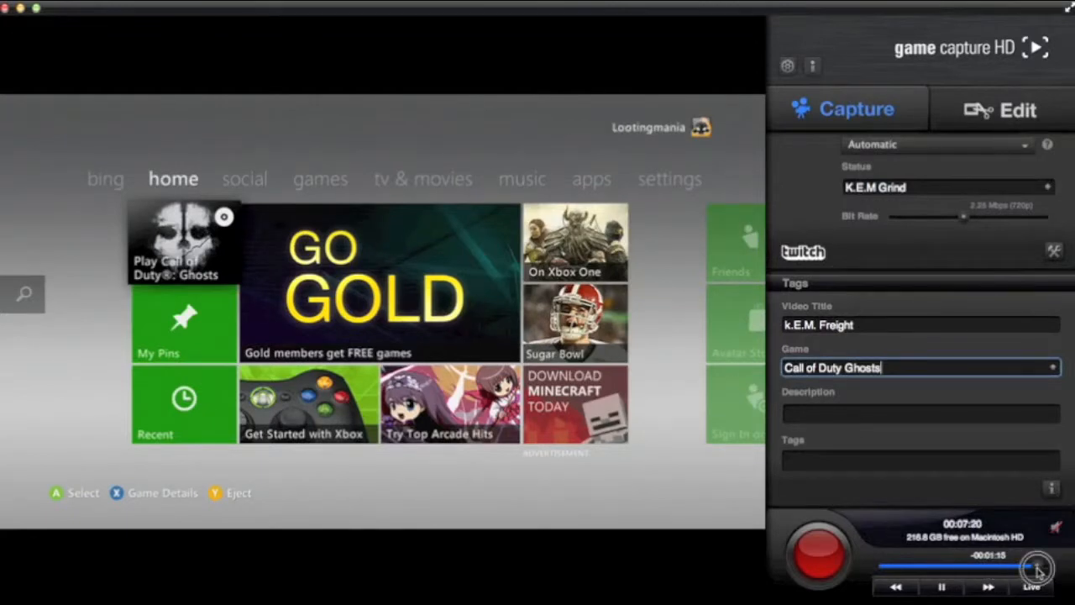
click(1054, 570)
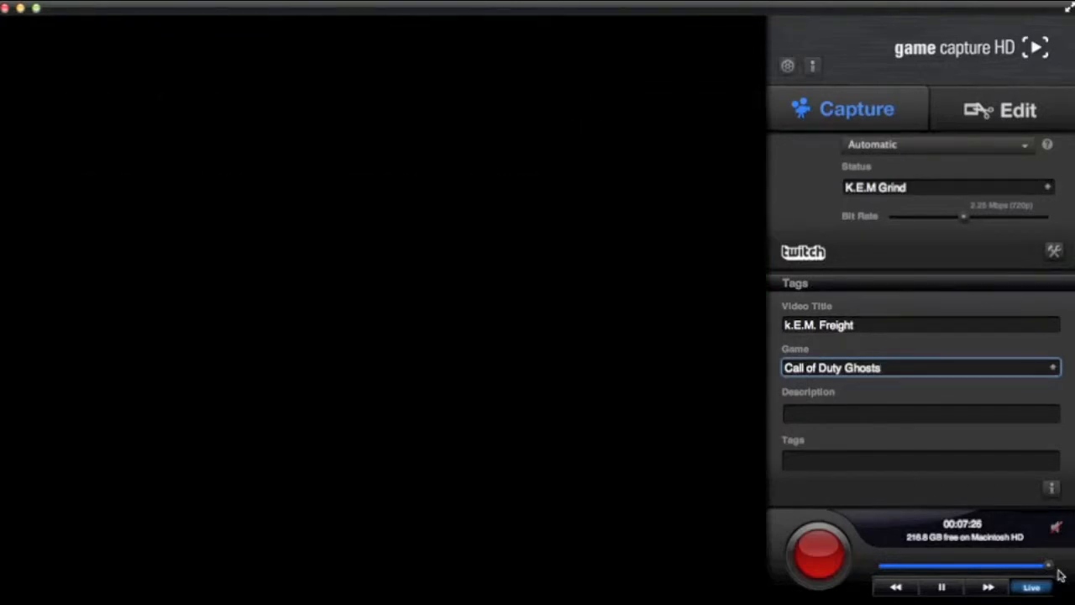
Step: Revisit several recent and early points in the buffered footage, returning to live playback at the end
click(1006, 568)
click(1026, 567)
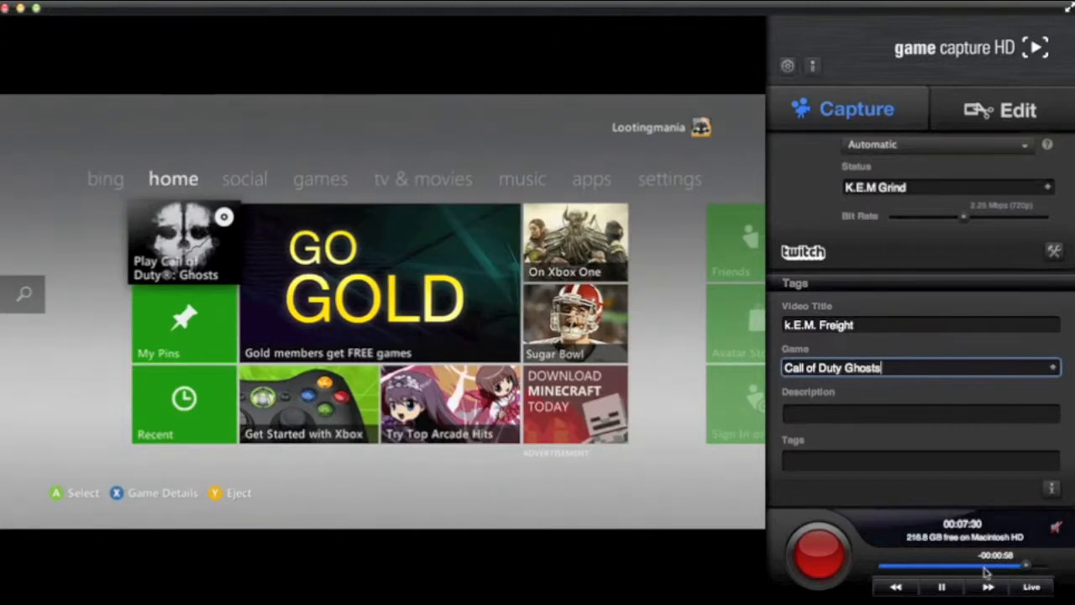
click(985, 568)
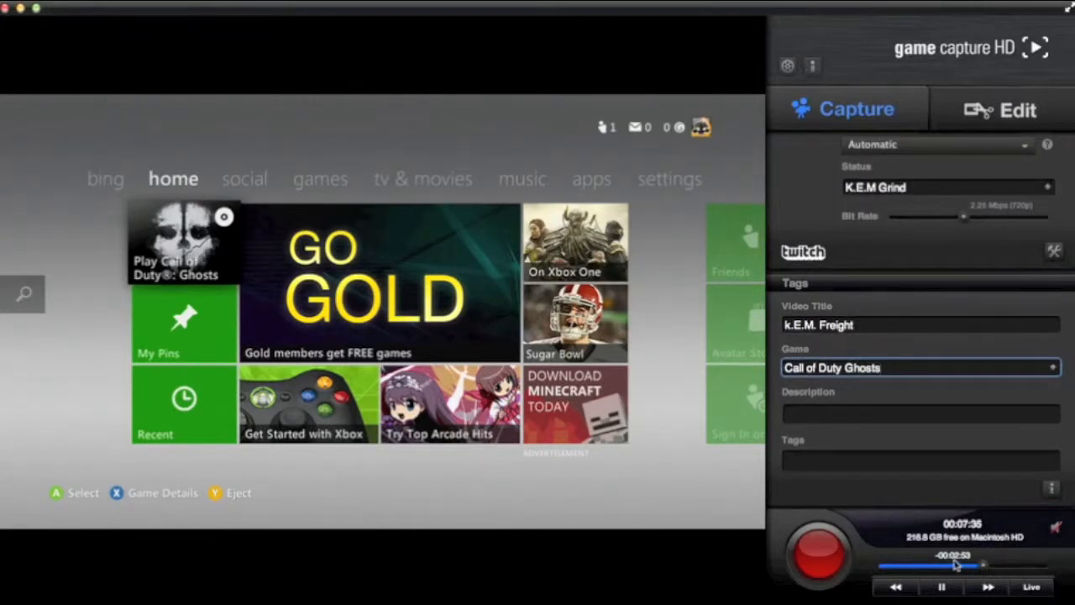
click(954, 566)
click(930, 567)
click(895, 567)
click(889, 569)
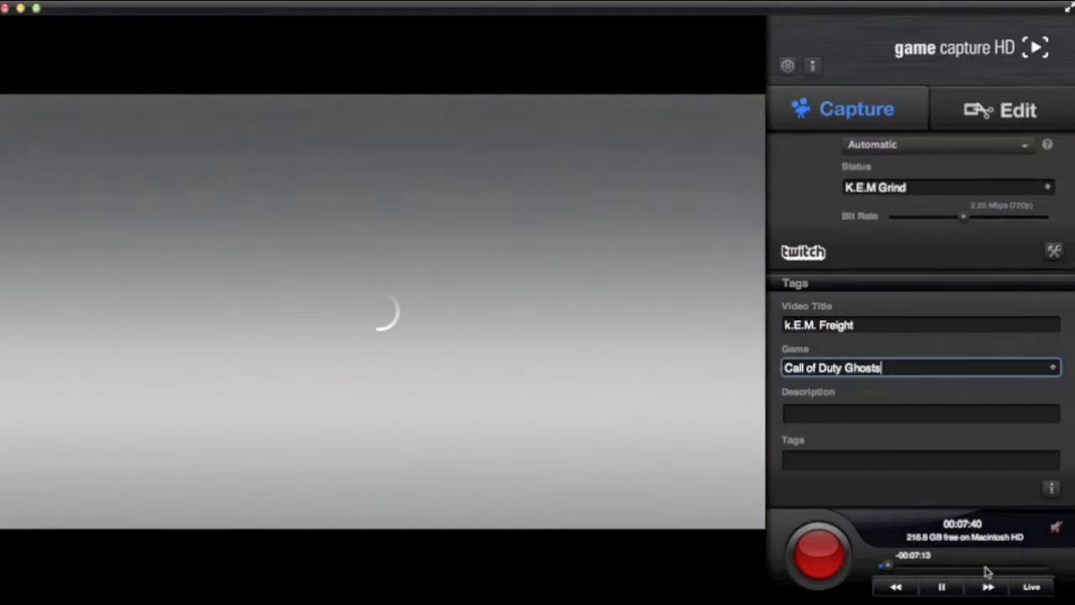
click(1024, 567)
click(1053, 566)
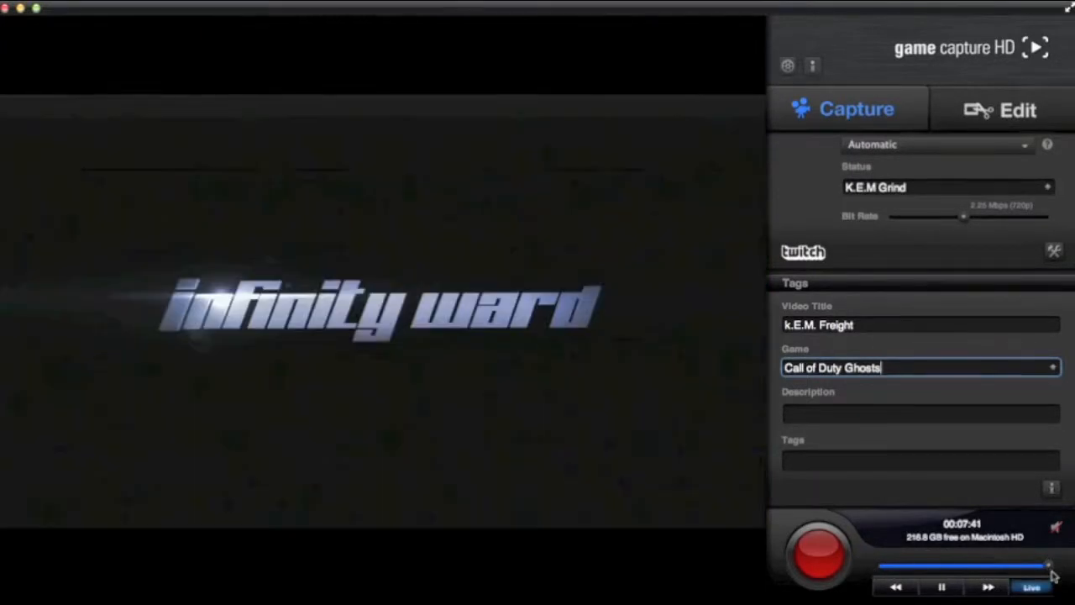
click(1027, 566)
click(1017, 567)
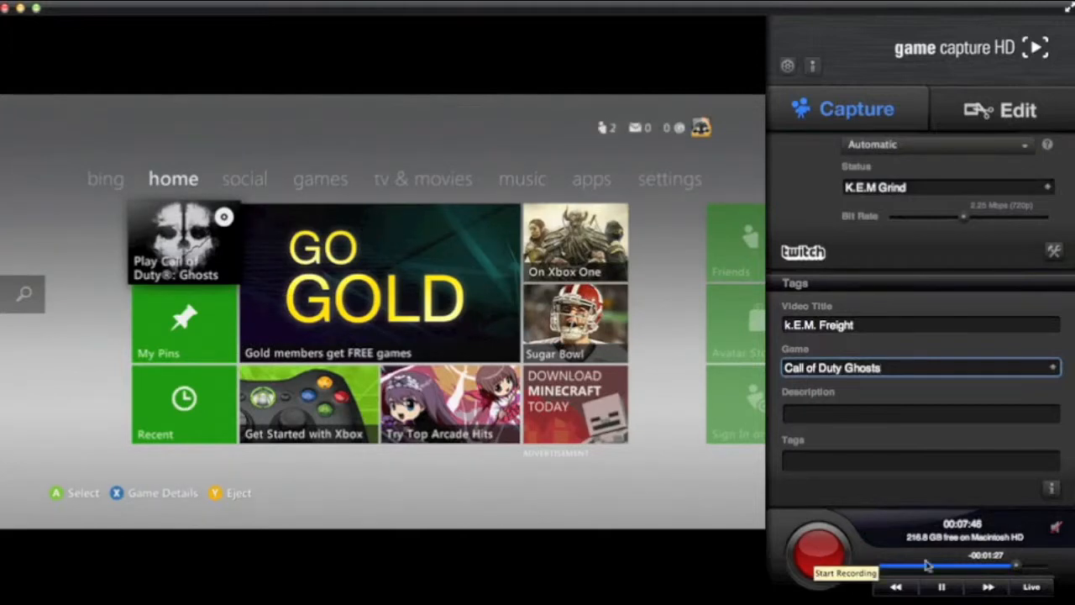
click(1049, 568)
click(1049, 569)
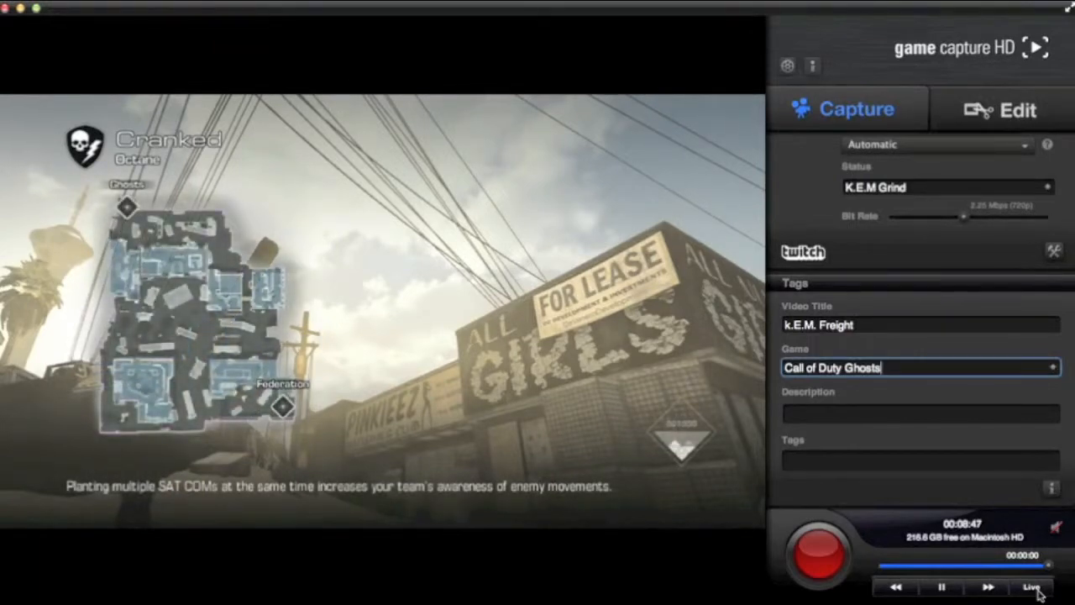
Step: View the Call of Duty Ghosts recordings in the editing library, and return to the capture view
click(977, 112)
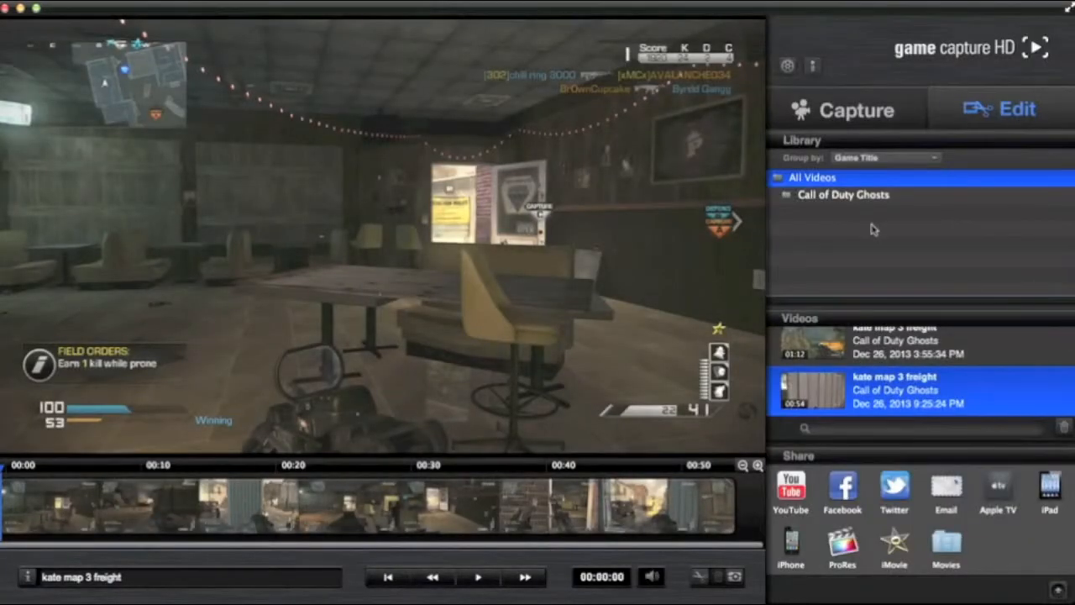
click(874, 229)
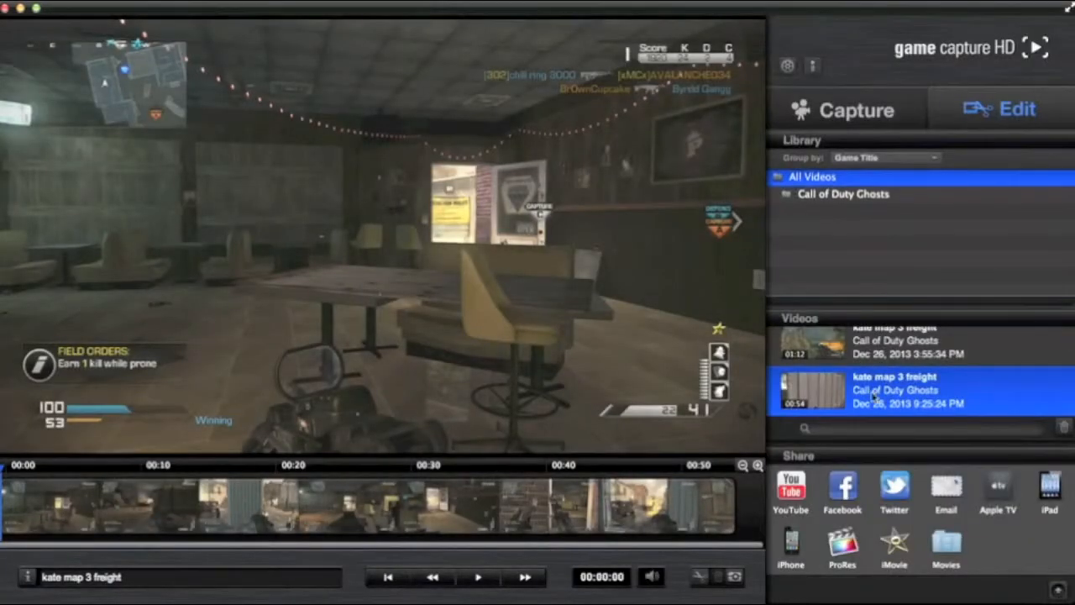
click(859, 196)
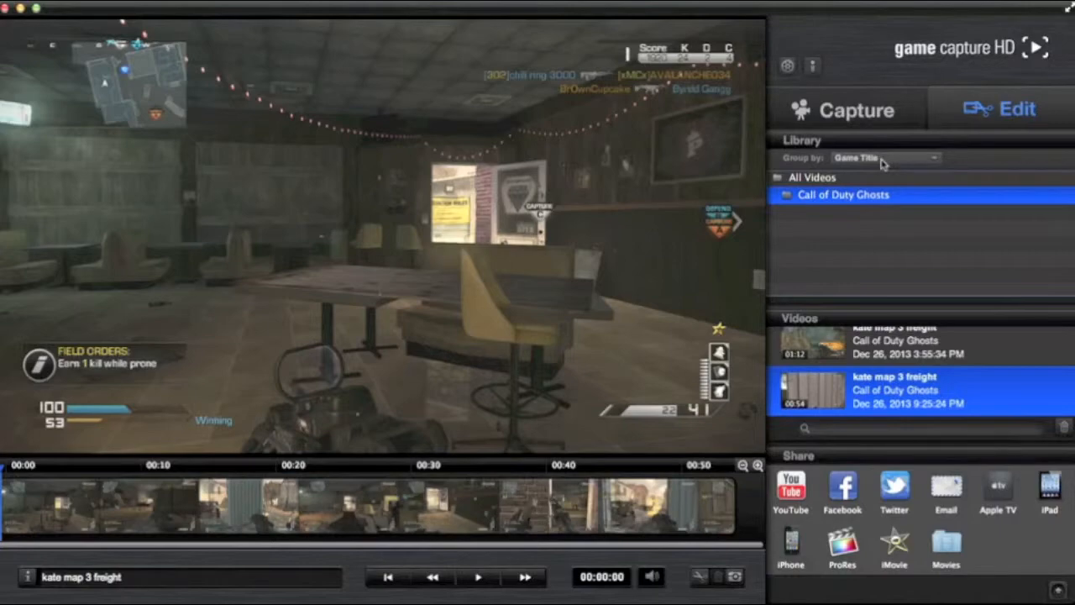
click(882, 126)
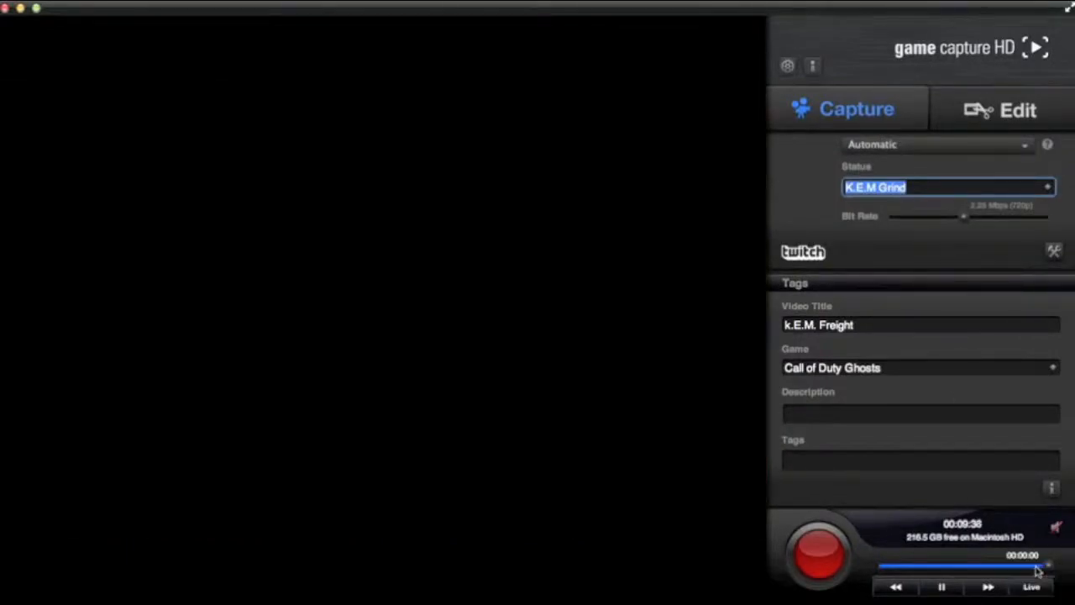
Step: Rewind the buffered gameplay to about 36 seconds before live, start recording from that point, and stop the recording
click(1038, 571)
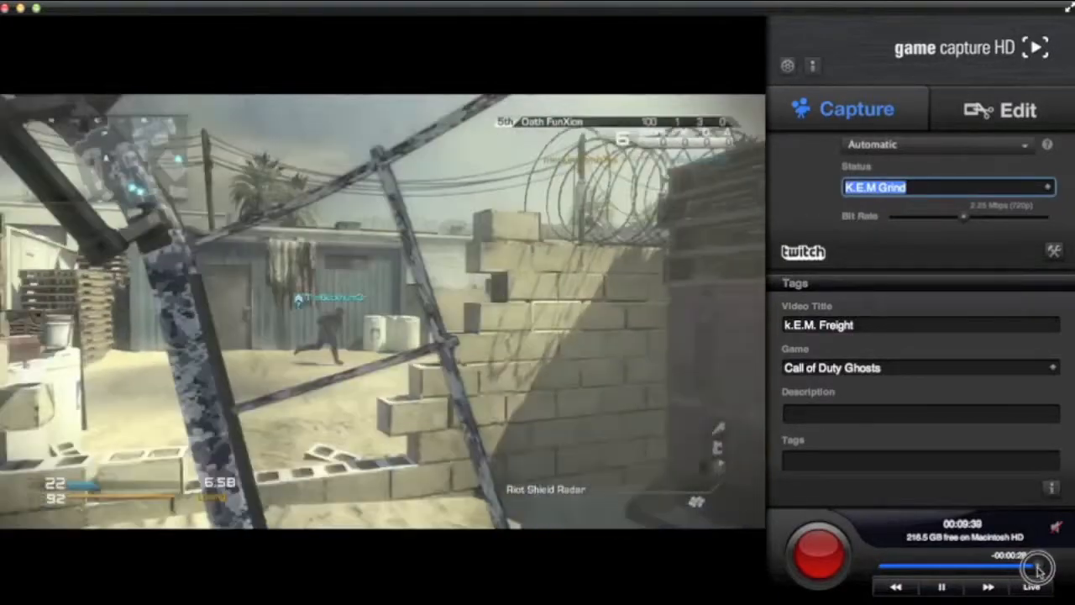
drag(1038, 571, 1035, 571)
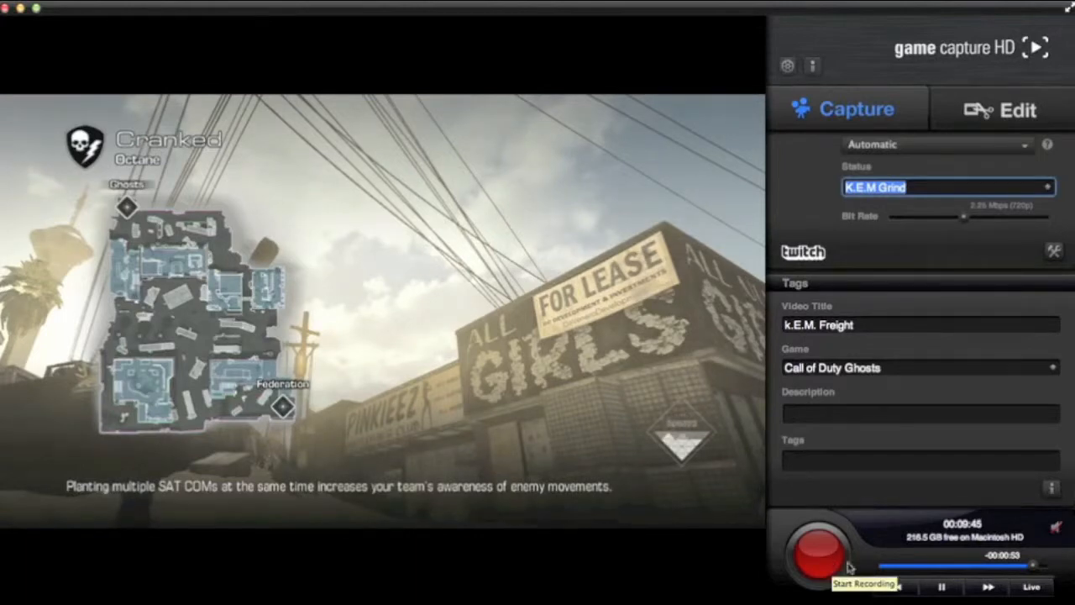
drag(1033, 569, 1040, 573)
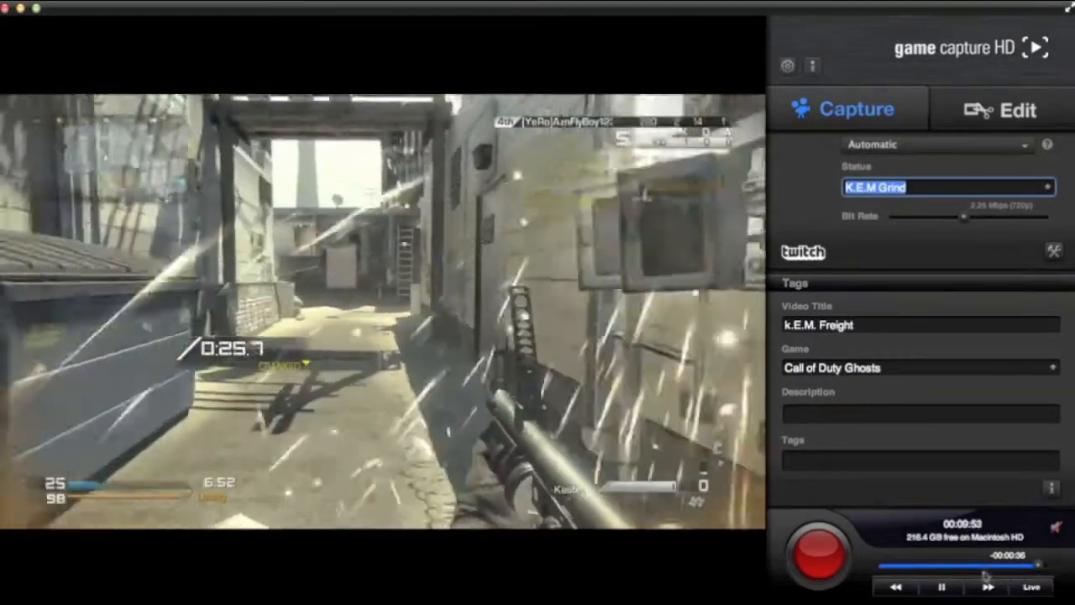
click(813, 560)
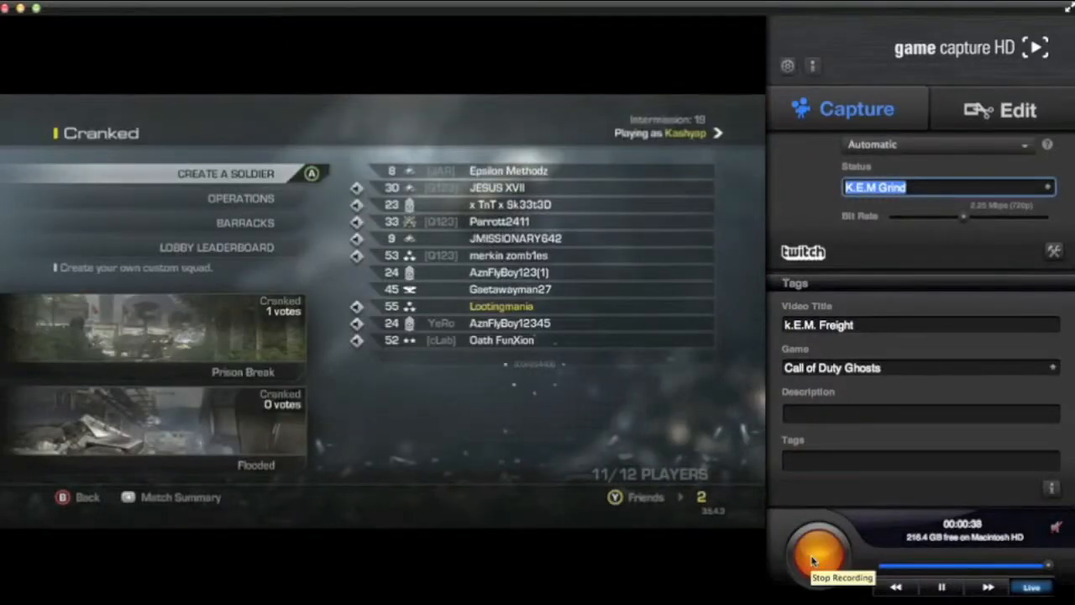
click(811, 559)
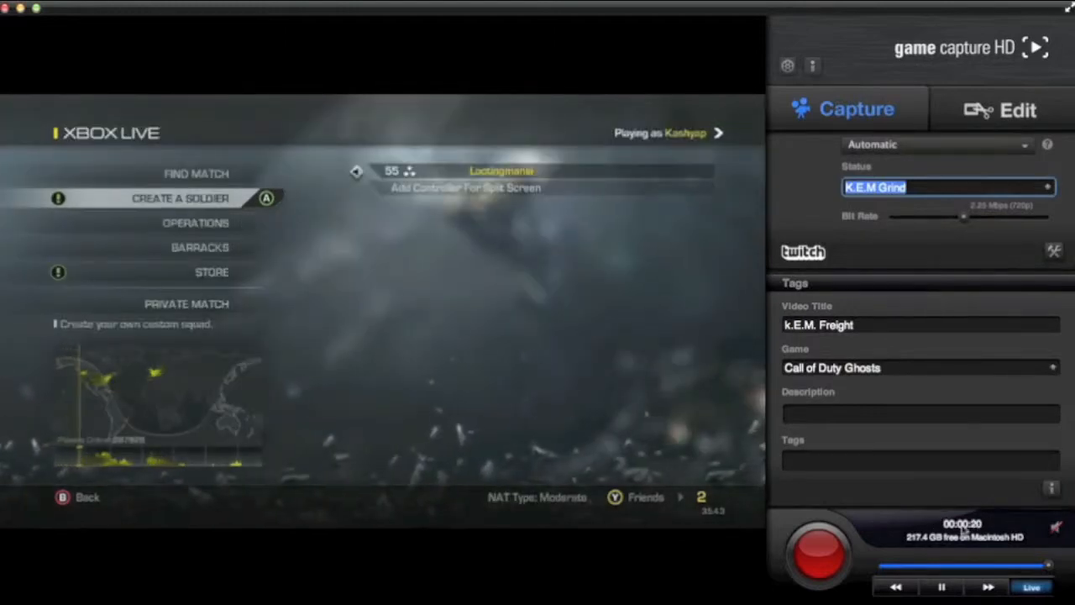
Step: Rewind the newly buffered footage after the recording and return to live playback
click(888, 567)
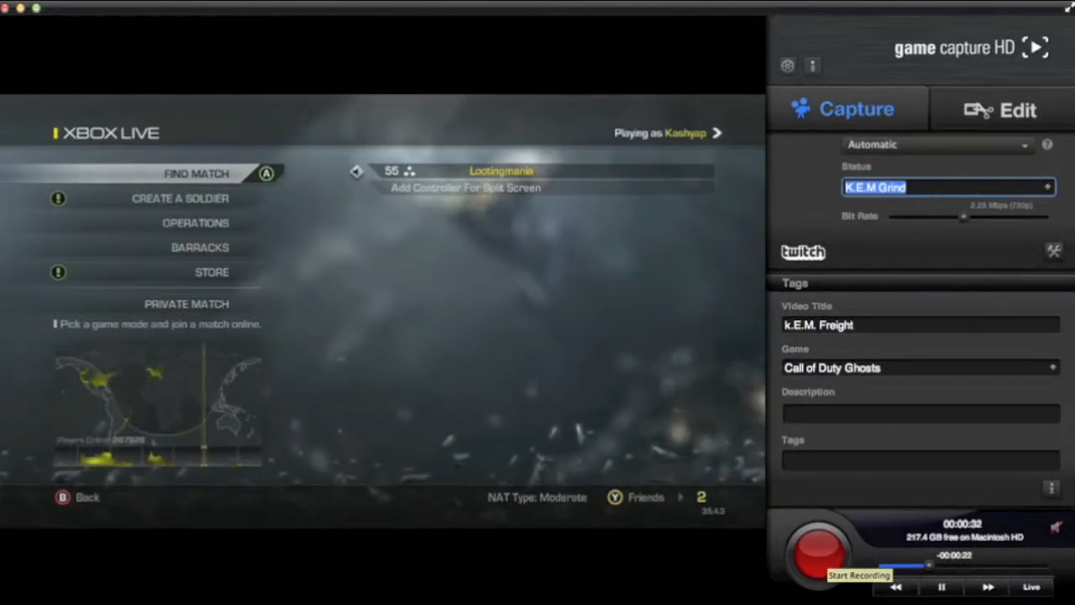
click(1040, 587)
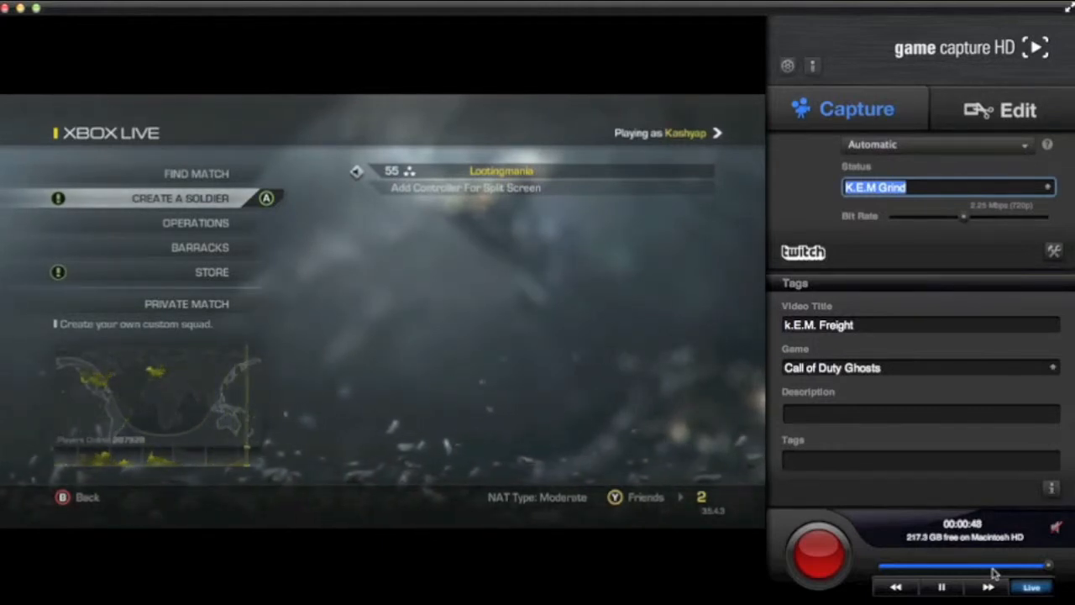
Step: Go back to the device, game audio and live commentary settings and raise the system volume
scroll(1046, 378, up, 5)
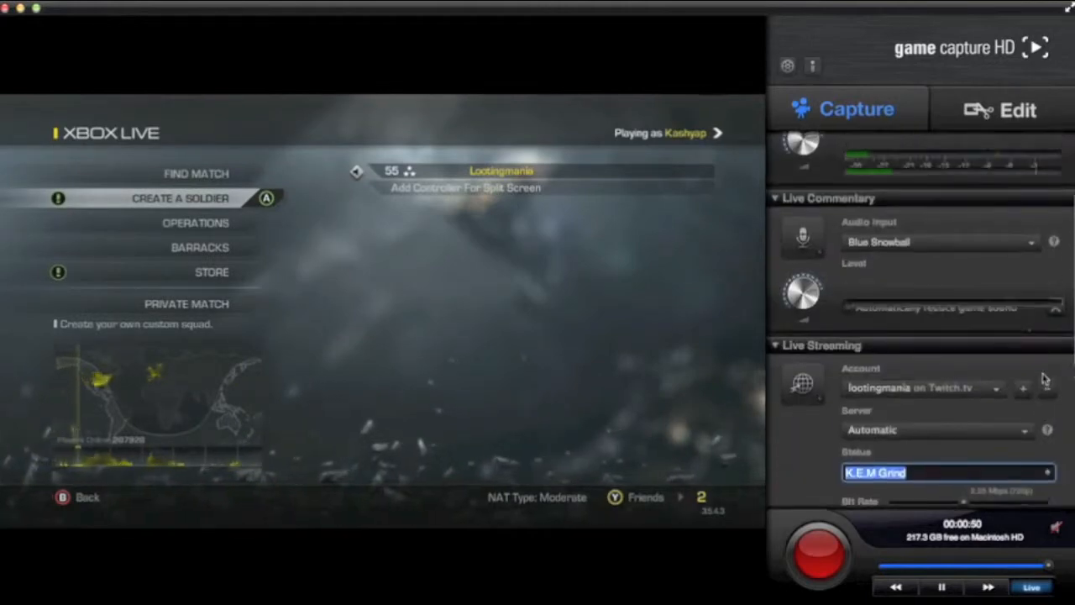
scroll(1042, 370, up, 3)
scroll(929, 401, up, 3)
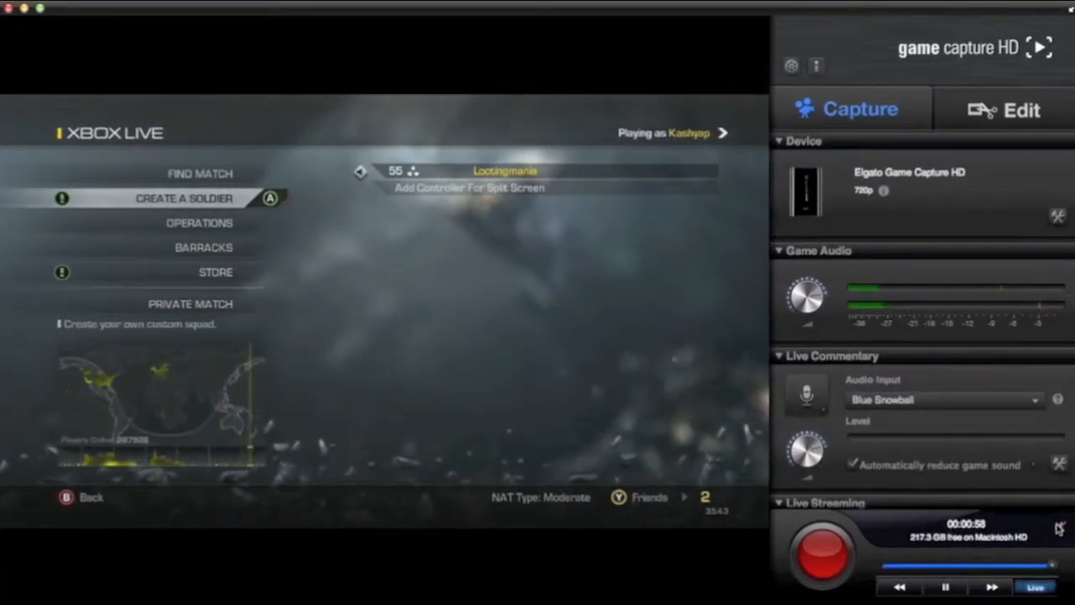
key(XF86AudioRaiseVolume)
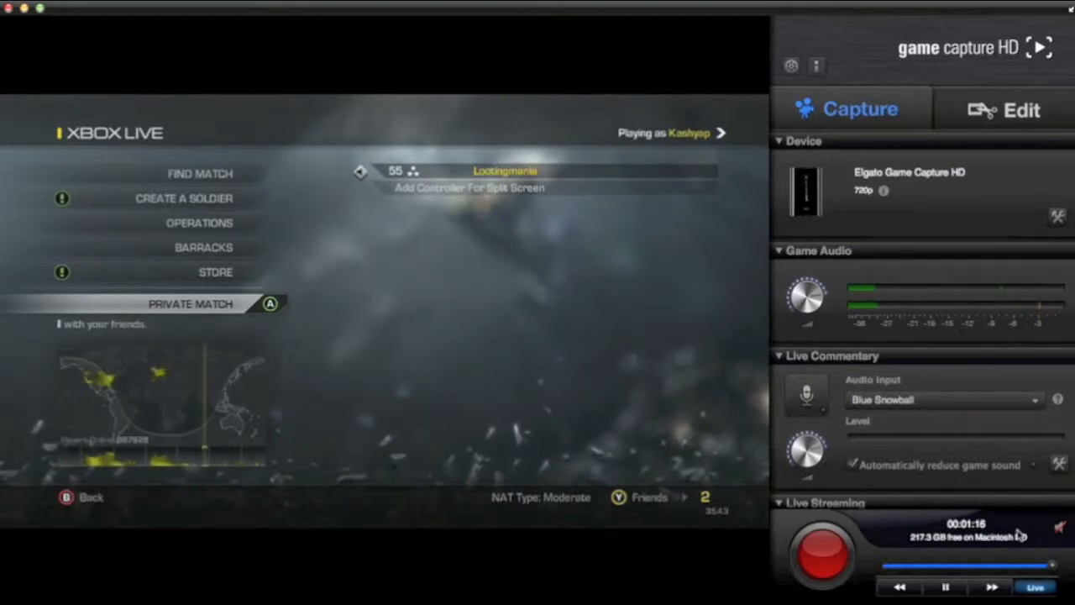
Step: Open the "Trapped Cj and rage kid" recording in the editing library and move its playhead to about 49 seconds
click(988, 108)
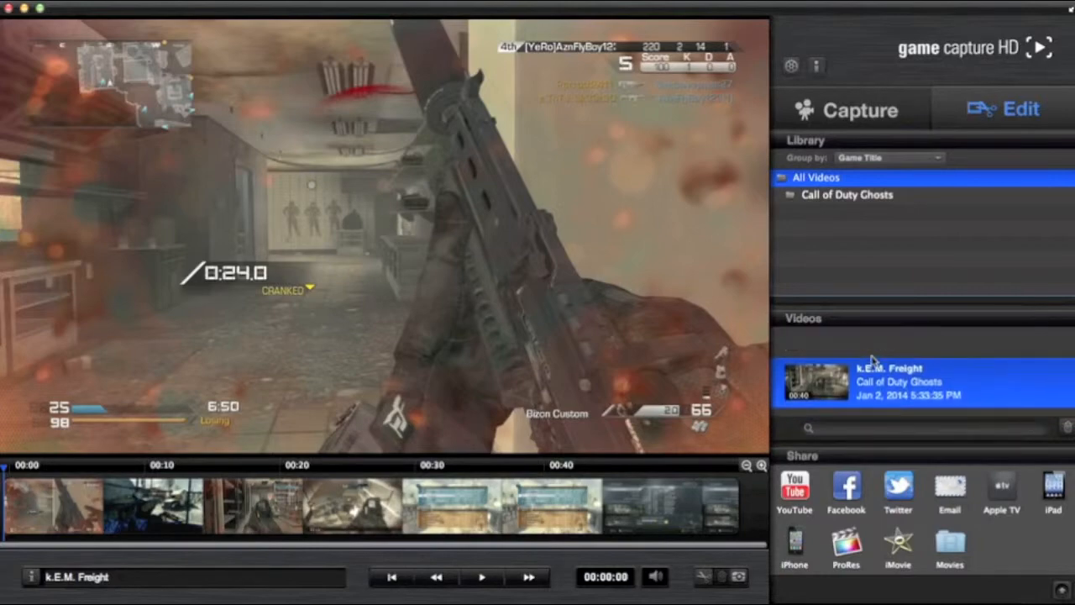
click(877, 352)
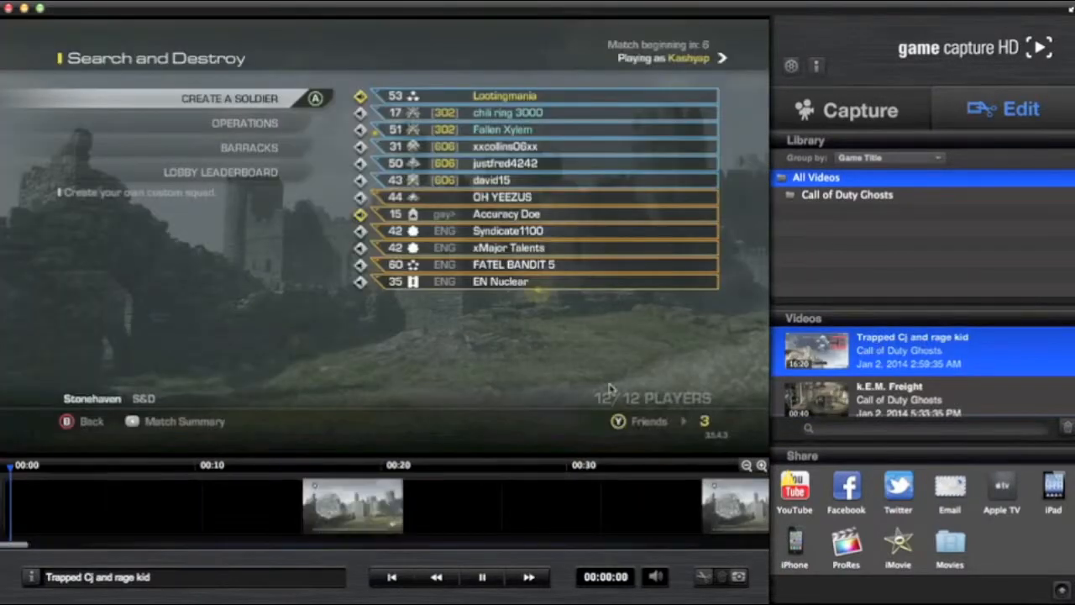
click(242, 502)
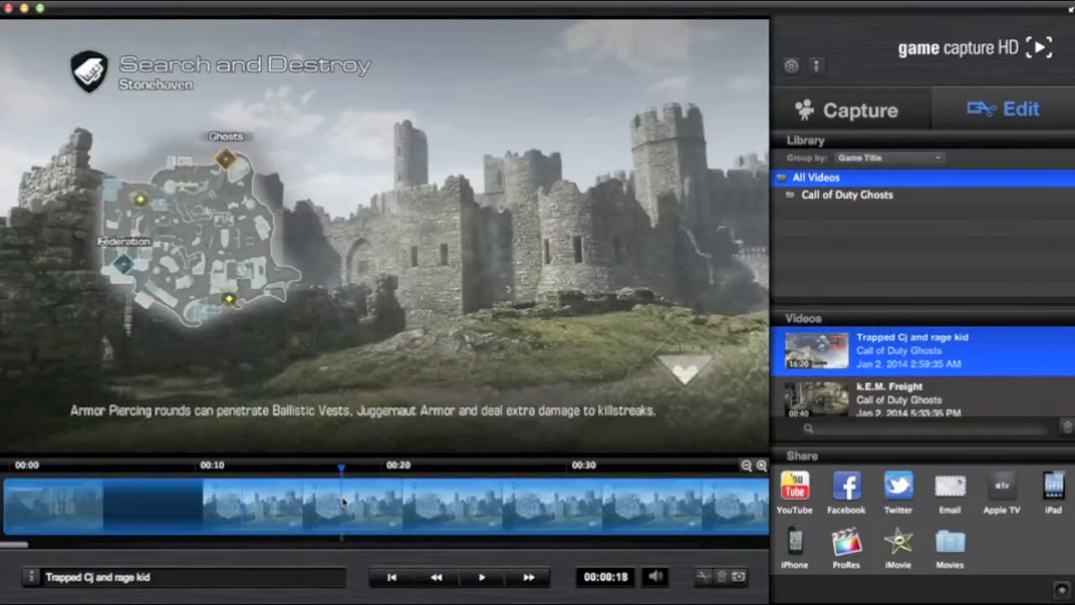
click(434, 502)
scroll(588, 510, right, 5)
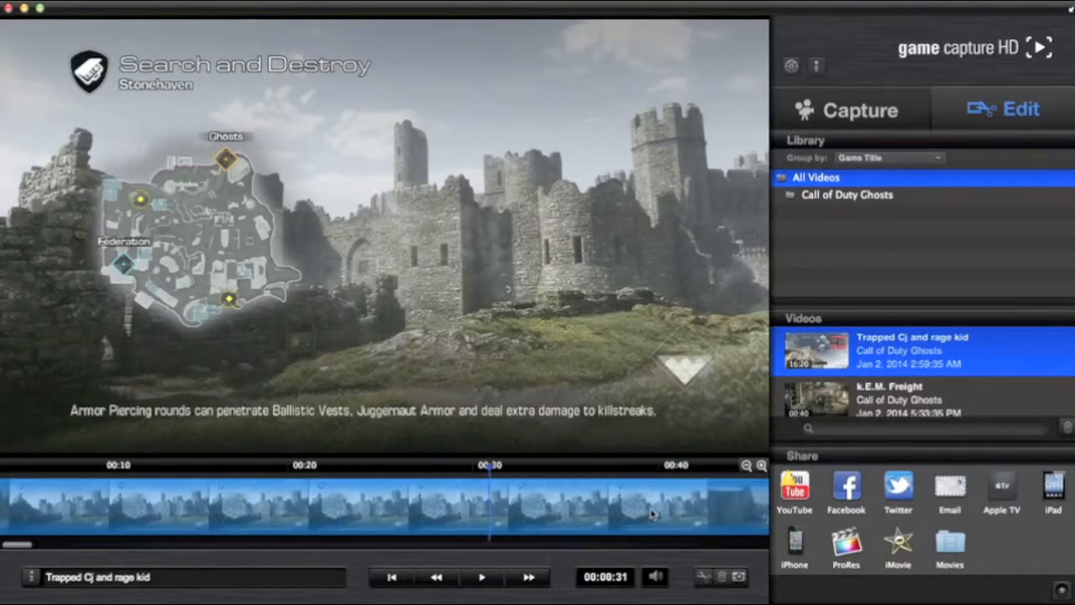
click(652, 514)
scroll(655, 514, right, 2)
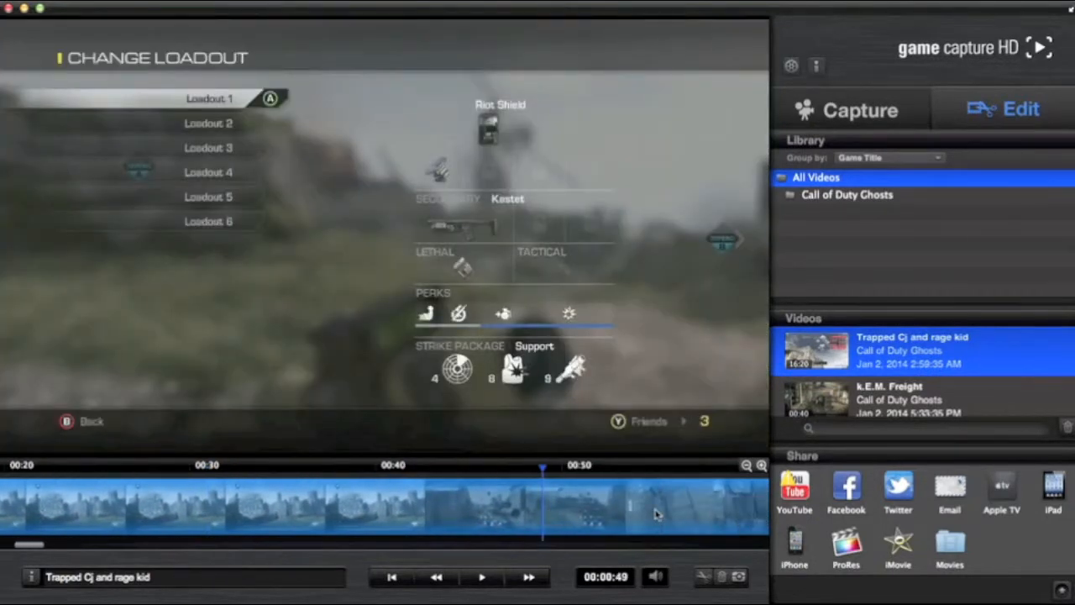
Step: Play the recording from about 49 seconds, raising the system volume to hear its audio and lowering it again
click(481, 577)
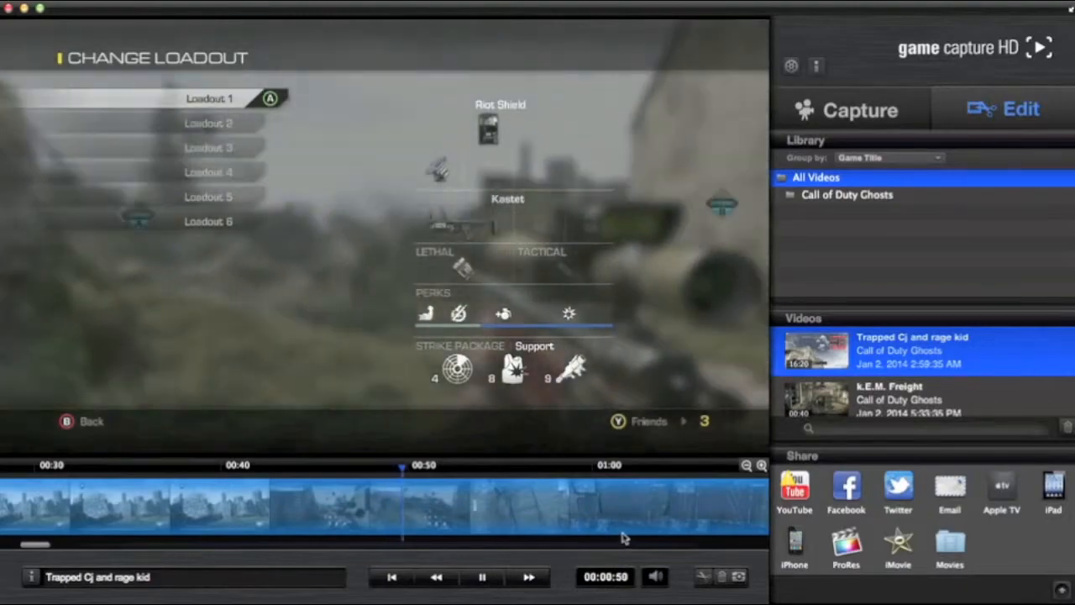
key(XF86AudioRaiseVolume)
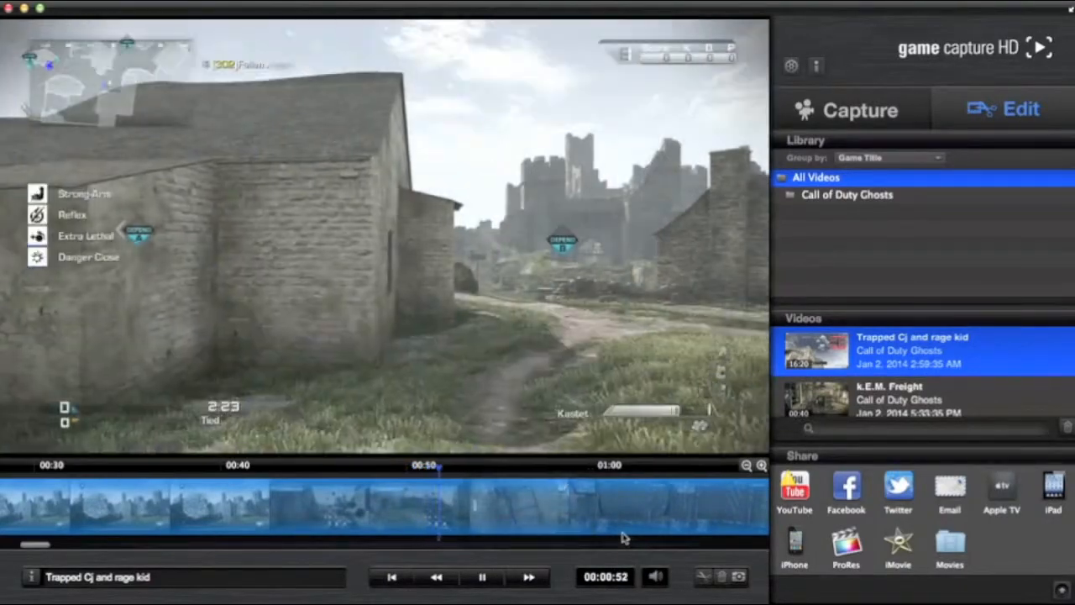
key(XF86AudioRaiseVolume)
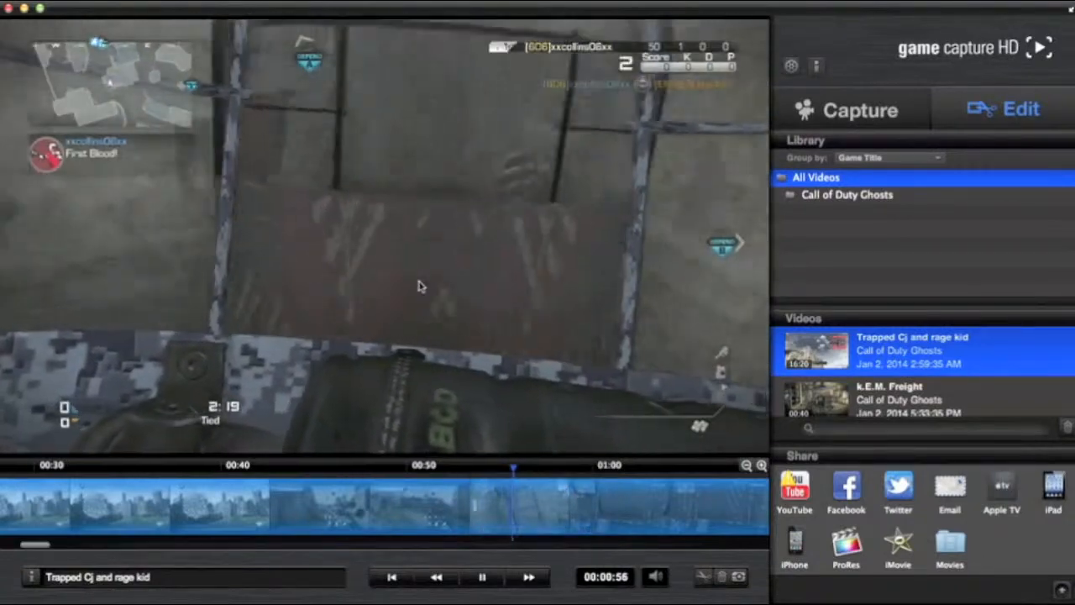
key(XF86AudioRaiseVolume)
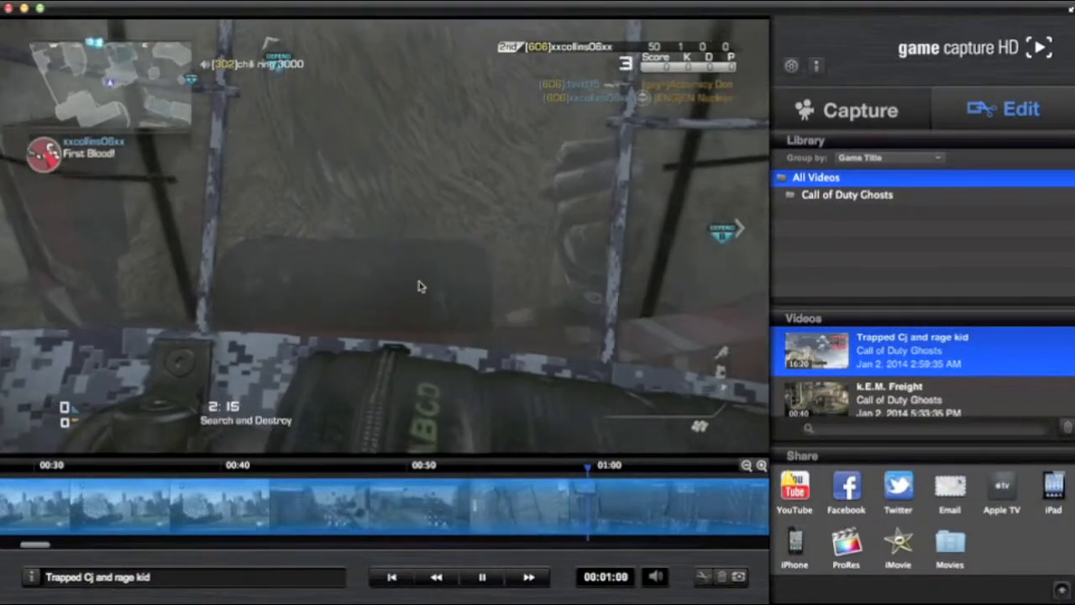
key(XF86AudioRaiseVolume)
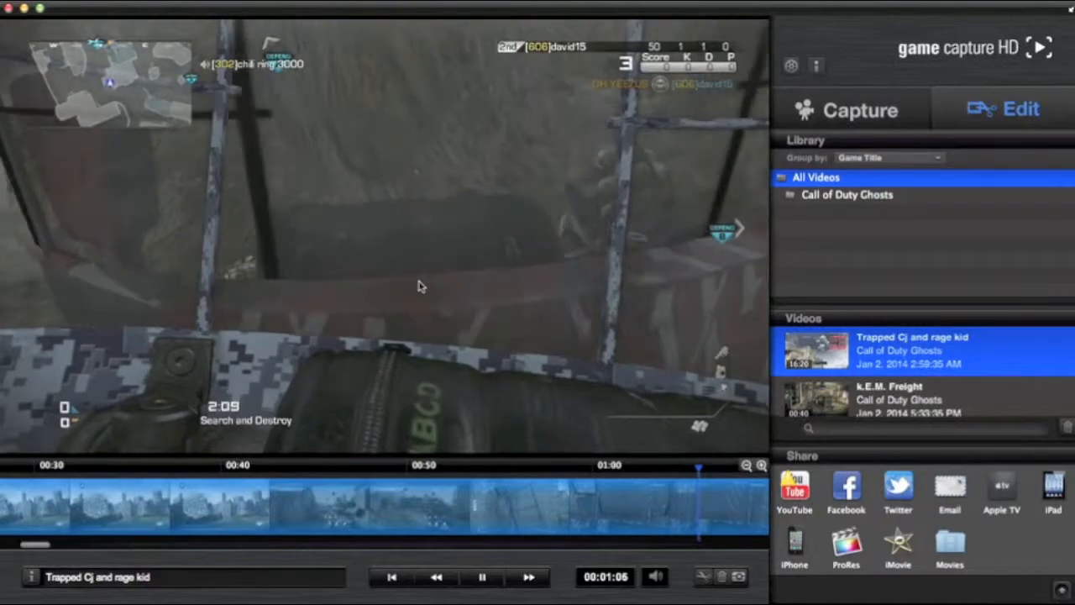
key(XF86AudioRaiseVolume)
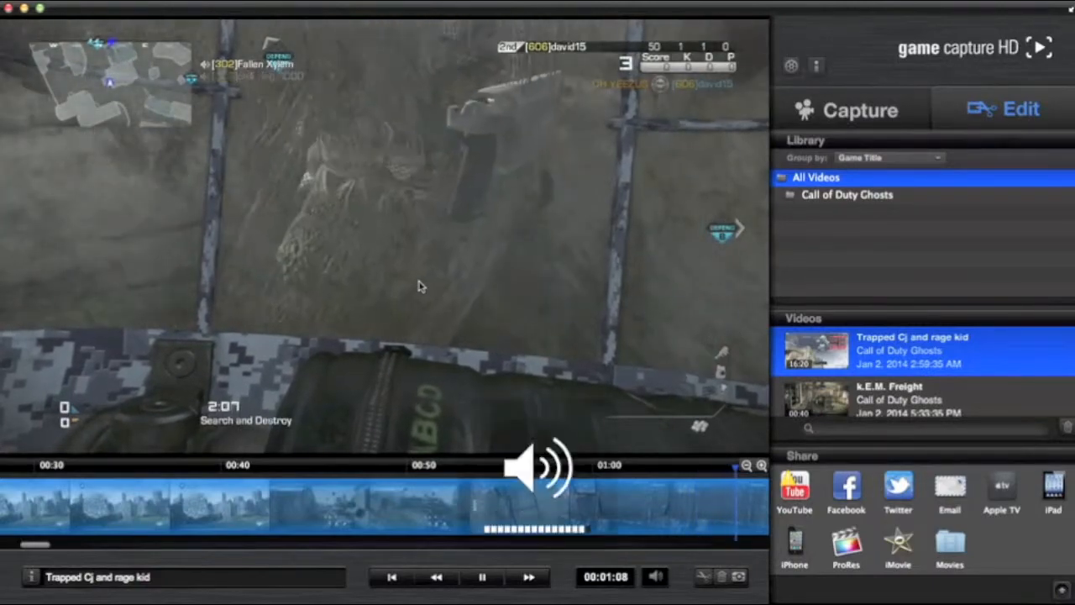
key(XF86AudioLowerVolume)
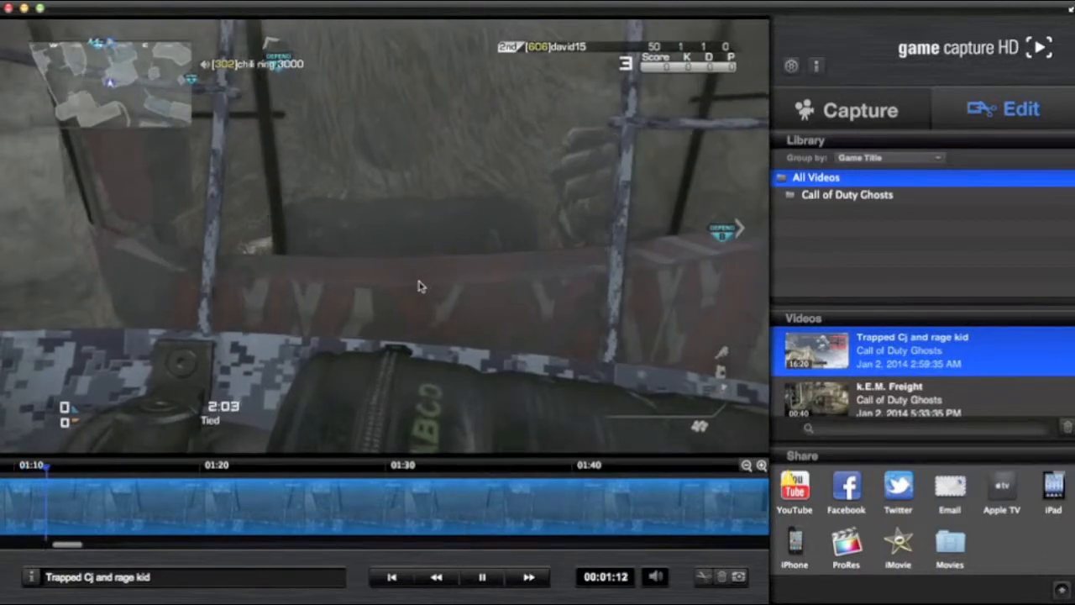
key(XF86AudioLowerVolume)
key(XF86AudioLowerVolume)
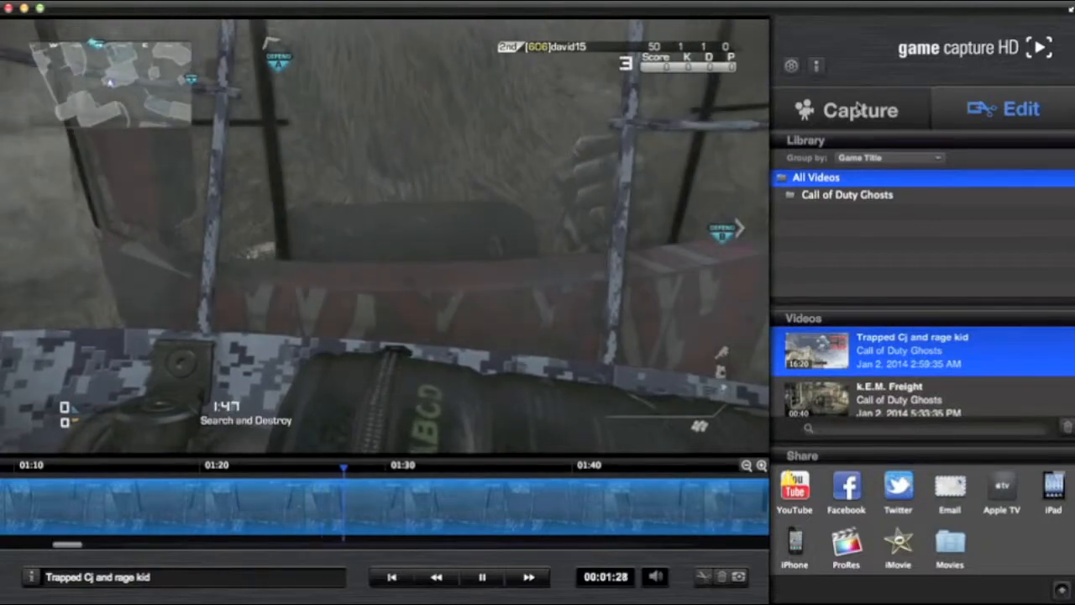
Step: Return to the capture view and look through the capture settings from device down to streaming and back
click(857, 108)
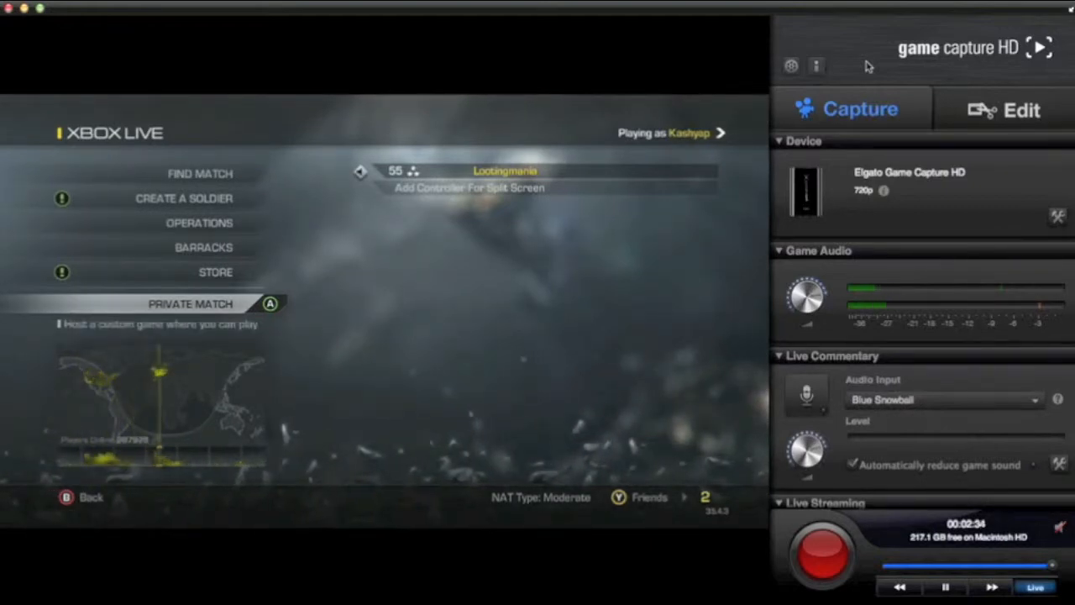
scroll(861, 252, down, 10)
scroll(860, 306, up, 10)
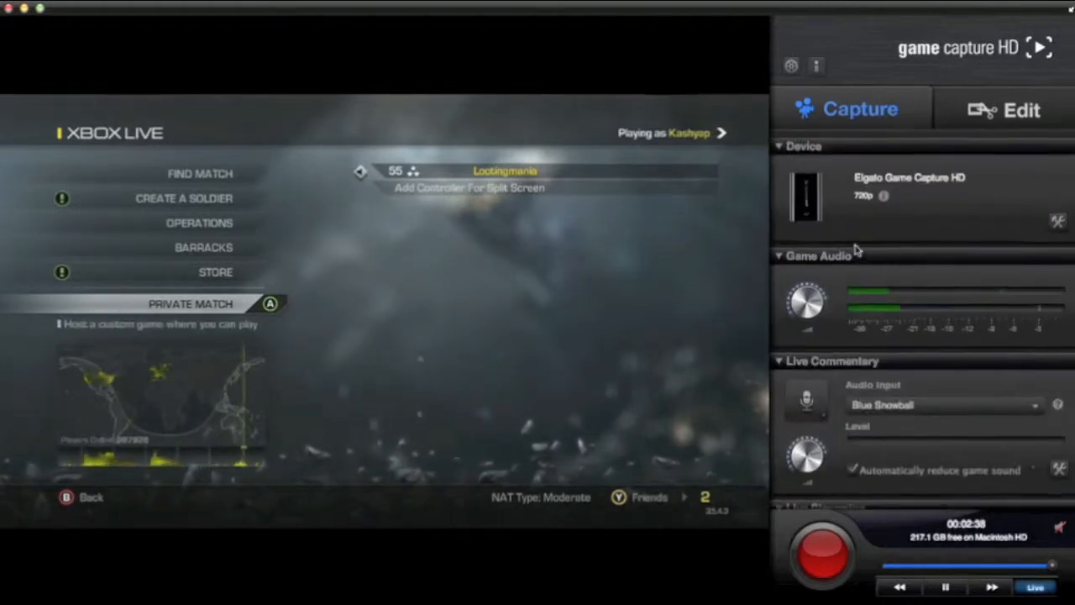